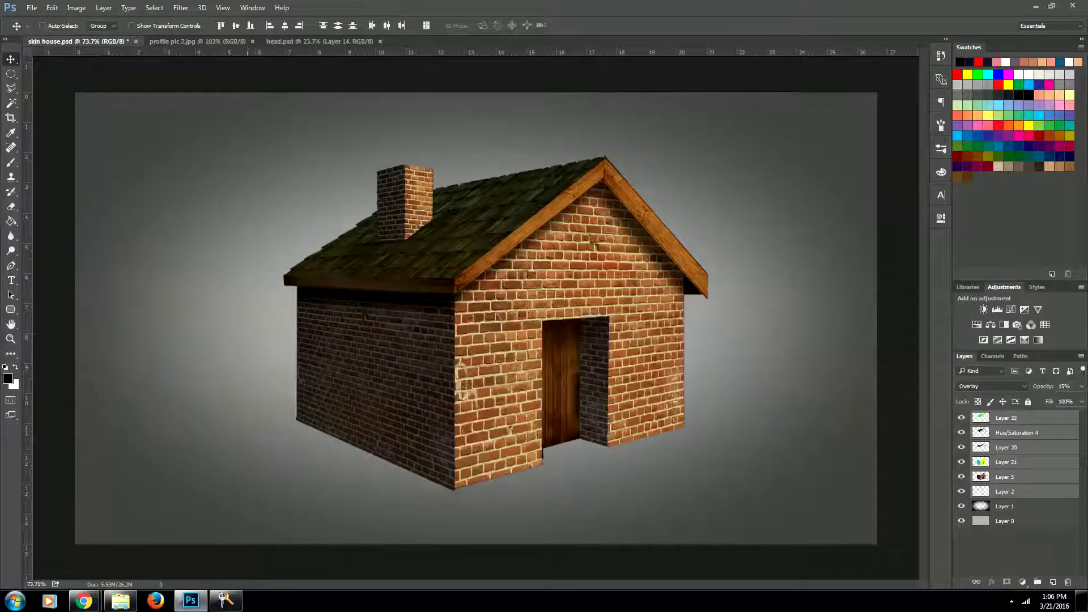
Step: Toggle the visibility of the texture and shading layers to compare the finished house with its line drawing
drag(961, 418, 965, 477)
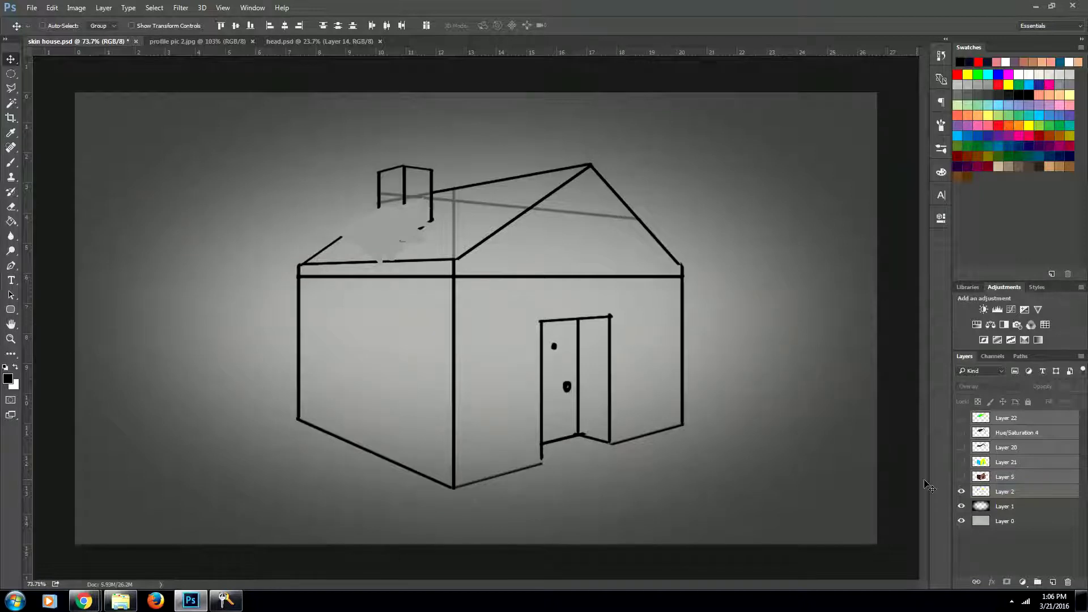
drag(960, 475, 957, 405)
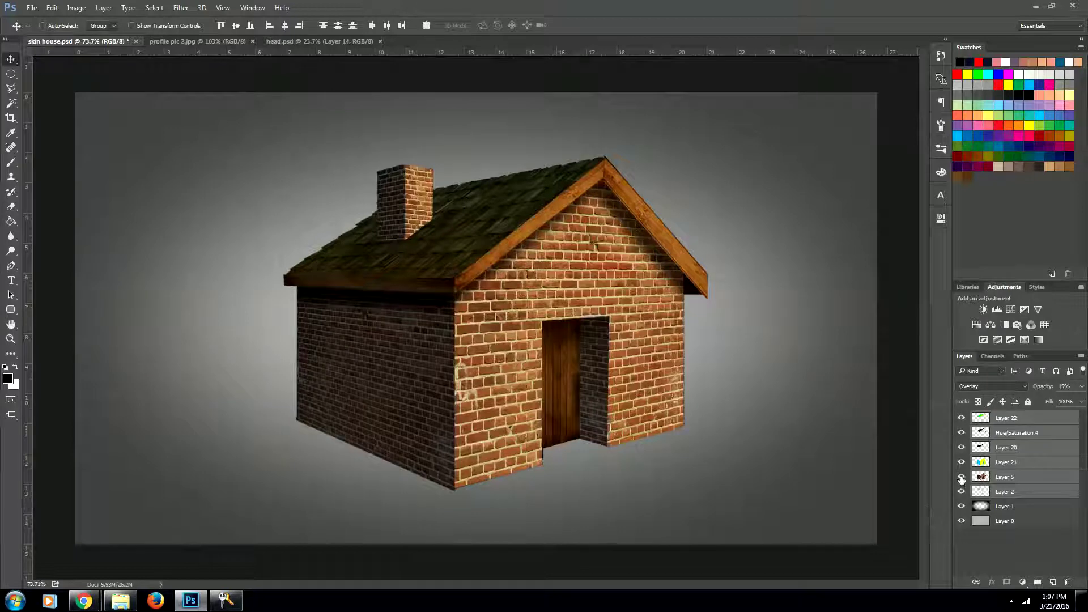
drag(961, 478, 957, 426)
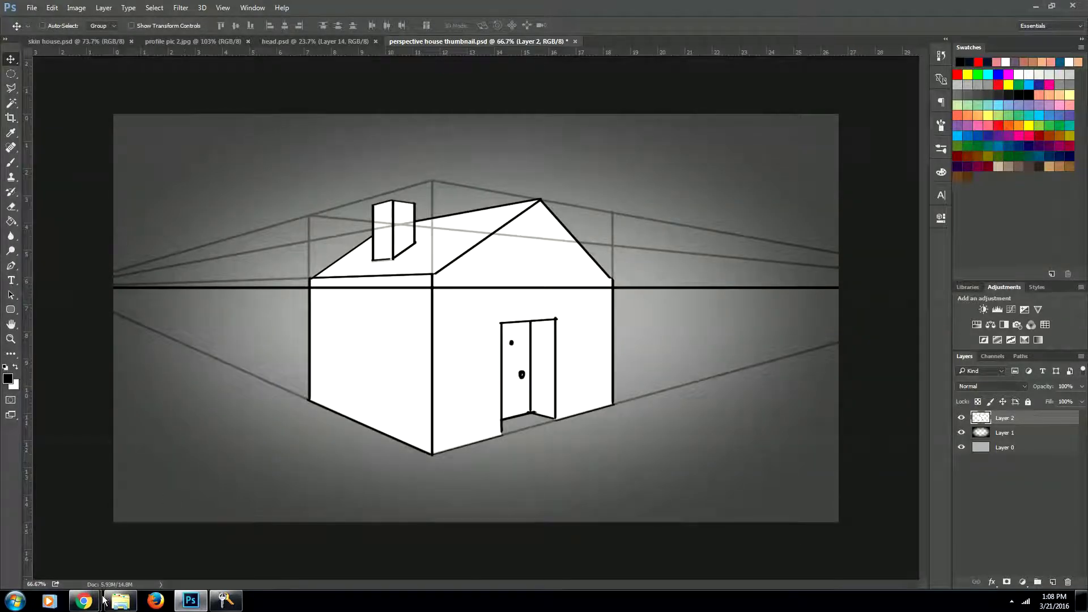
Step: Copy the brick texture image from the browser and paste it into perspective house thumbnail.psd
mouse_move(83, 599)
click(215, 545)
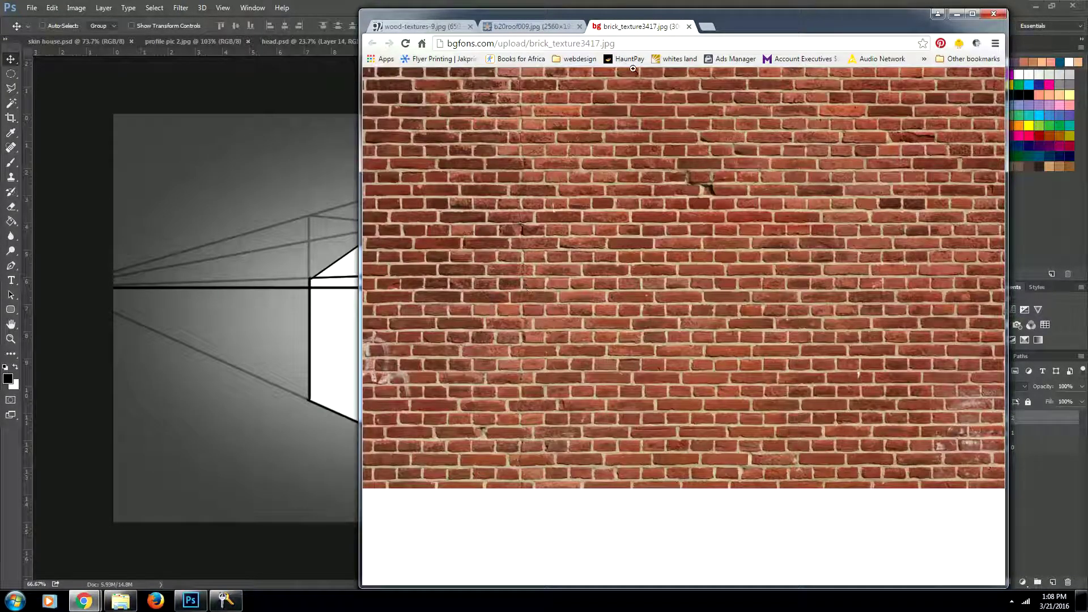
click(630, 43)
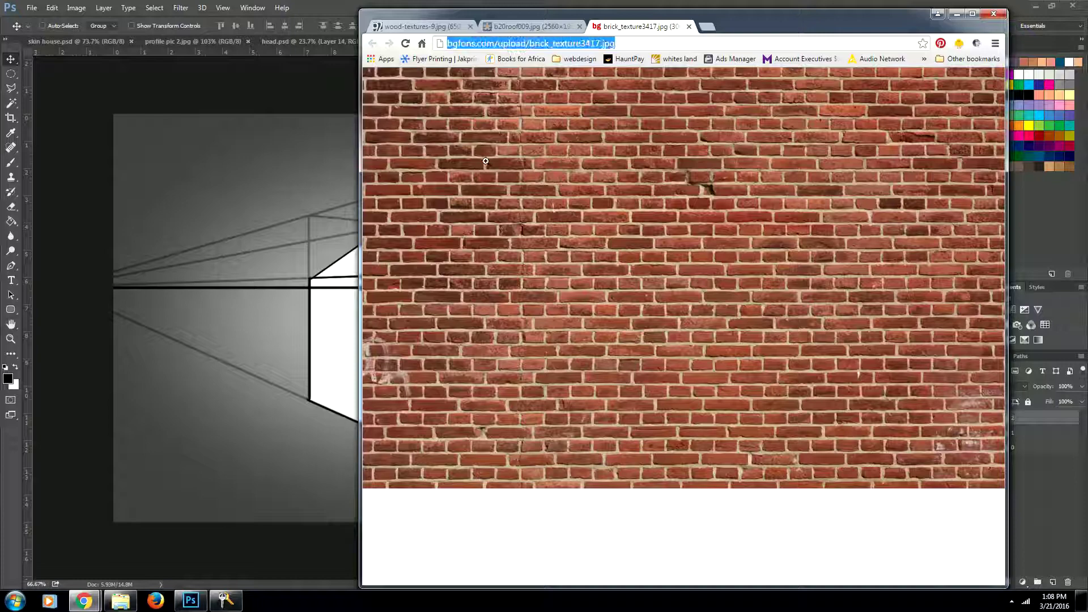
click(620, 228)
right_click(602, 248)
click(656, 285)
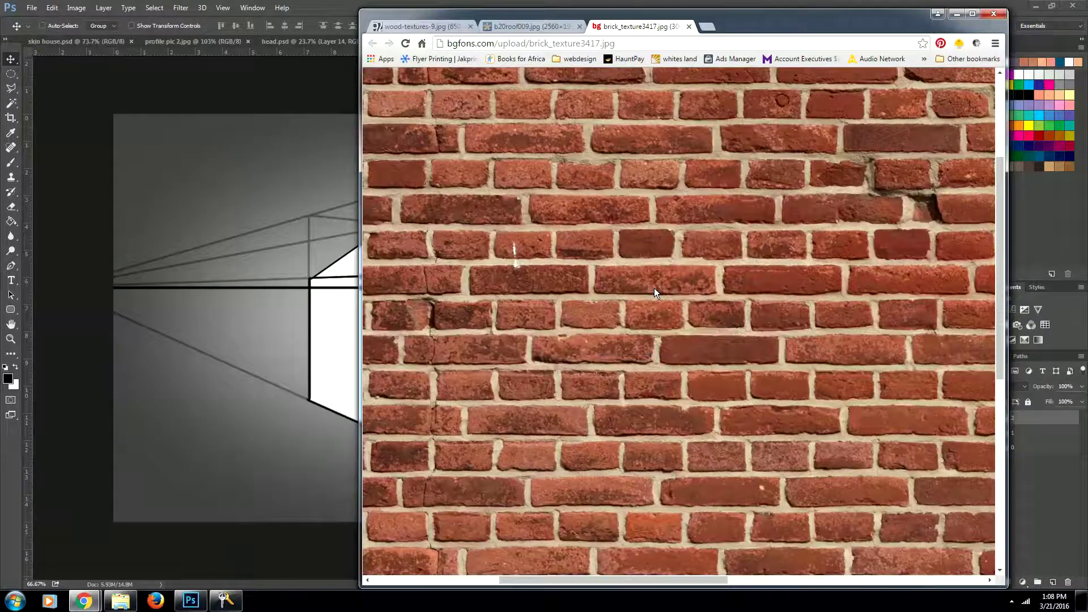
click(324, 399)
key(ctrl+v)
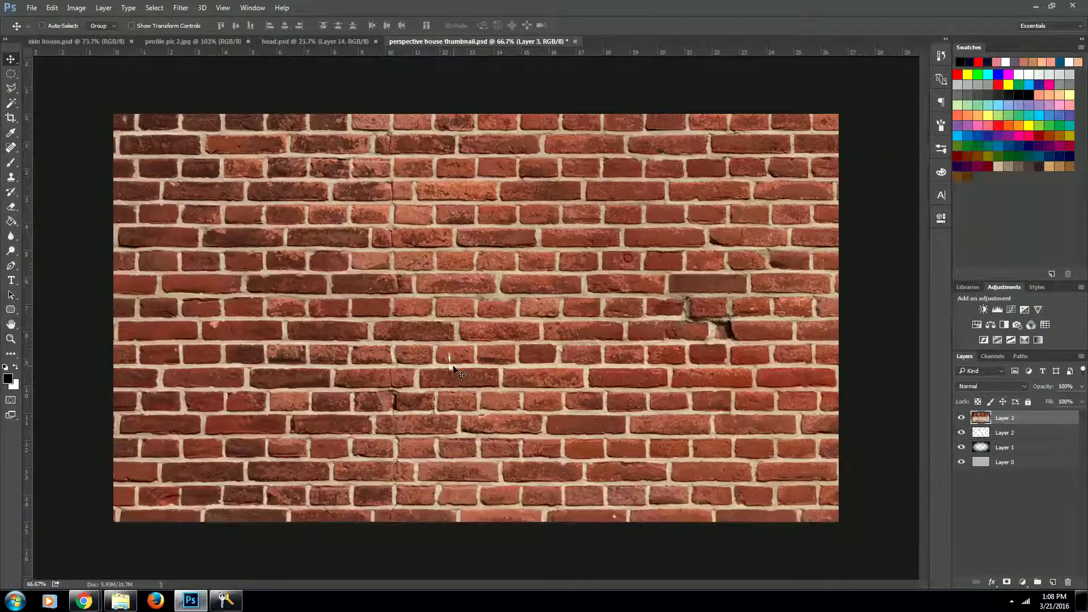
Step: Scale the brick texture to about 37% and align its edge with the house's front corner, spanning the corner's full height
key(ctrl+t)
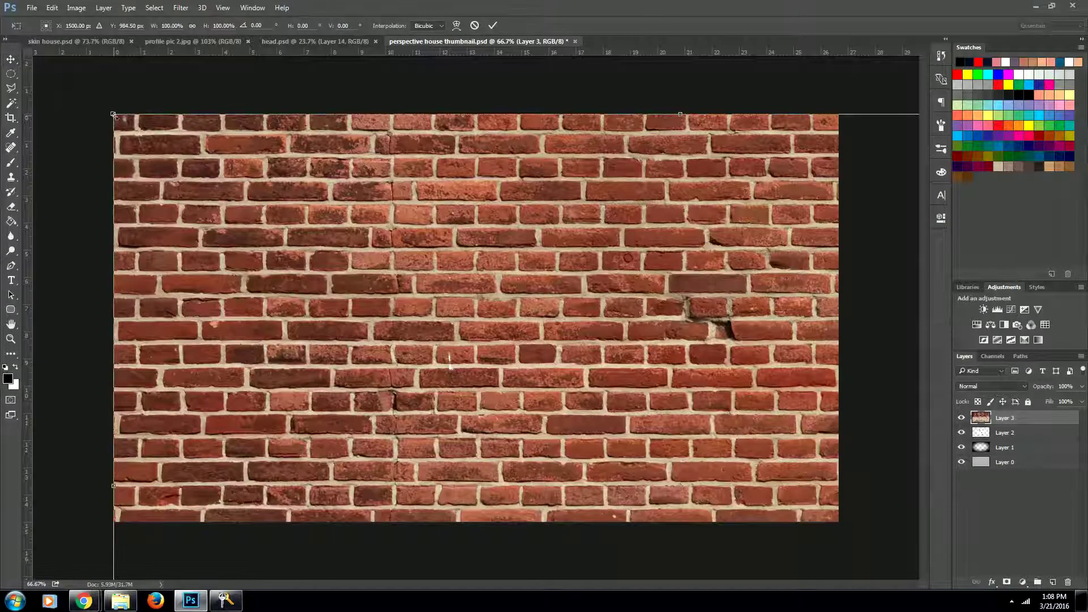
drag(113, 115, 444, 332)
drag(617, 448, 490, 253)
drag(320, 136, 562, 296)
drag(594, 403, 500, 313)
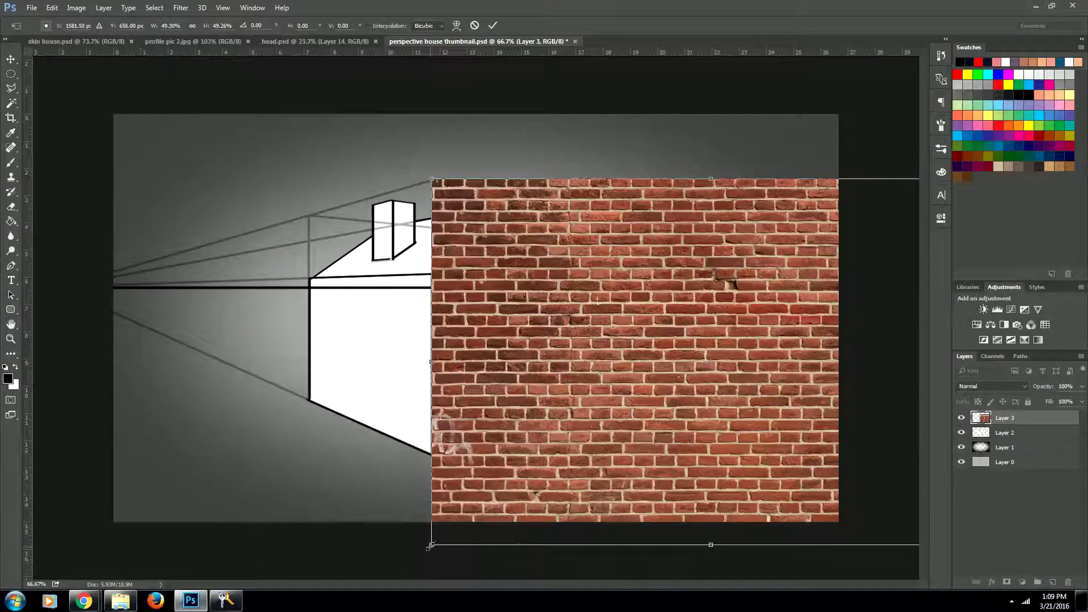
drag(432, 544, 510, 426)
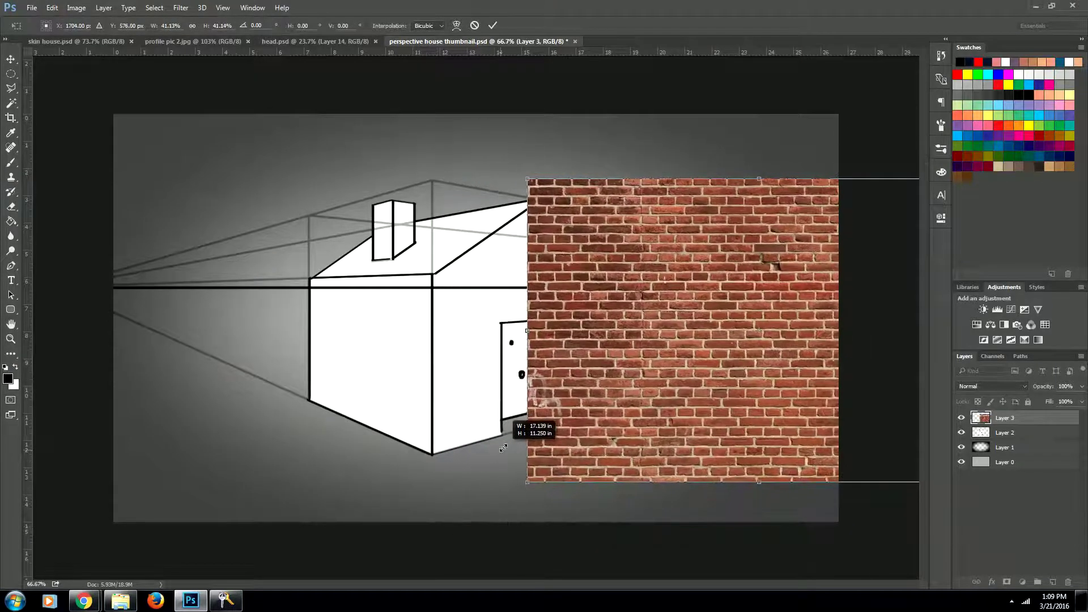
drag(630, 393, 539, 391)
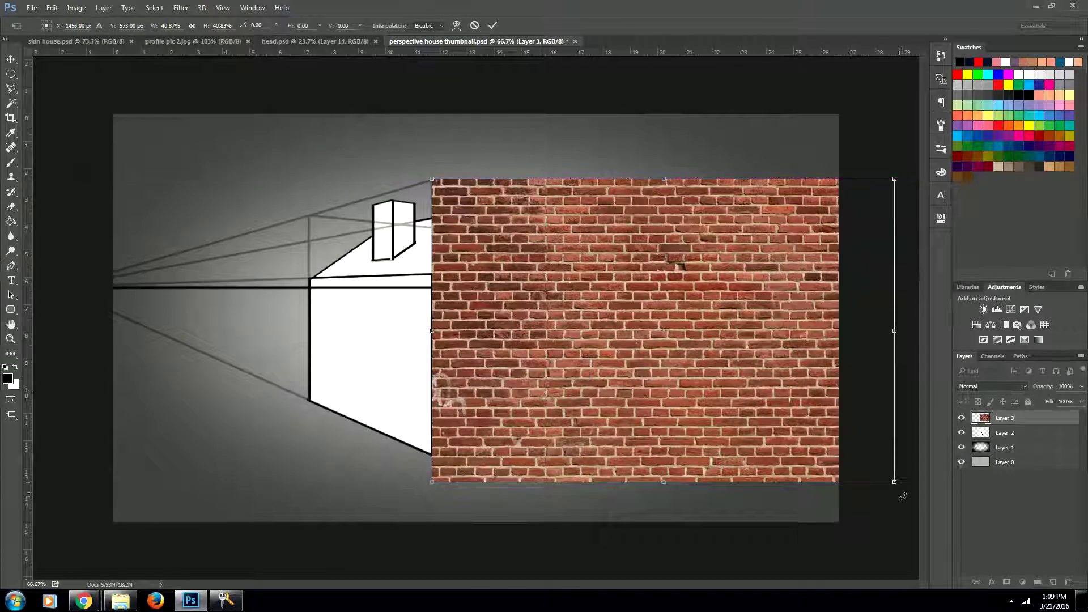
drag(894, 482, 856, 457)
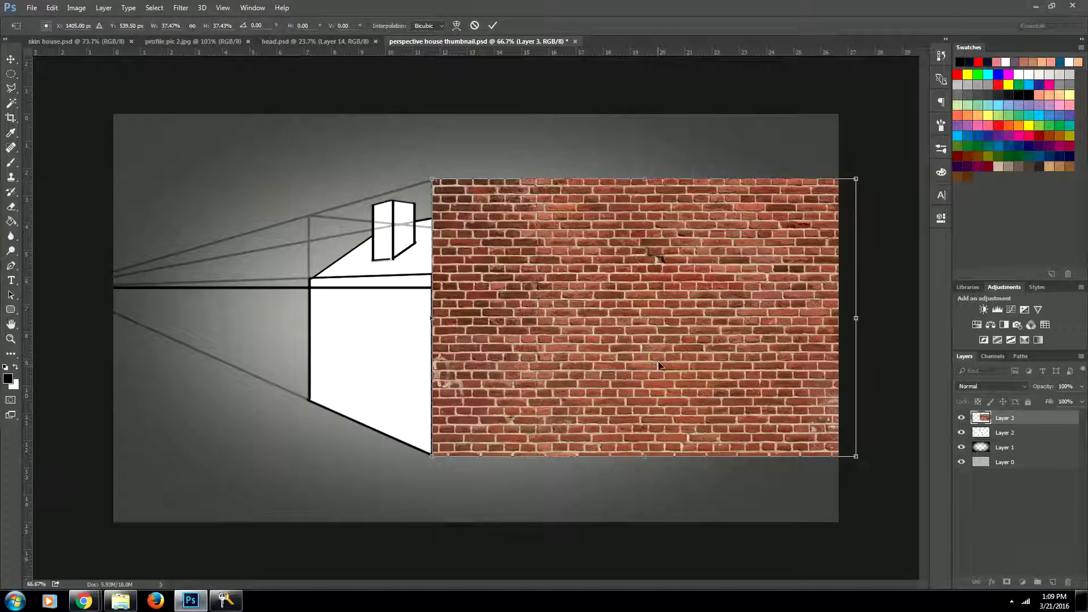
key(Return)
Step: Copy the visible bricks to a new layer using a rectangular selection, shift the copy over the side wall and hide it
key(m)
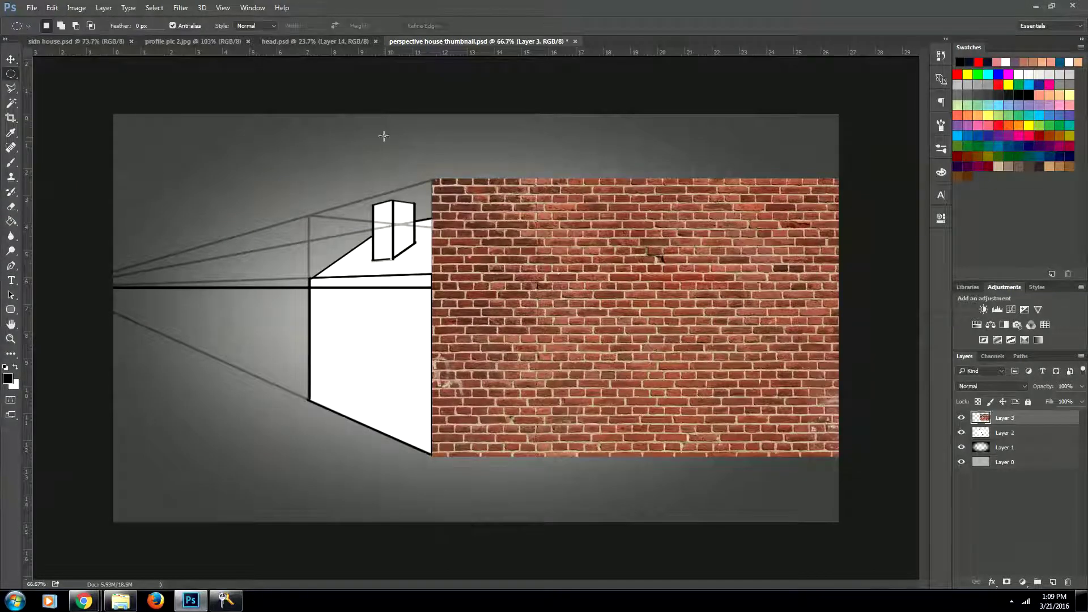
drag(647, 326, 913, 518)
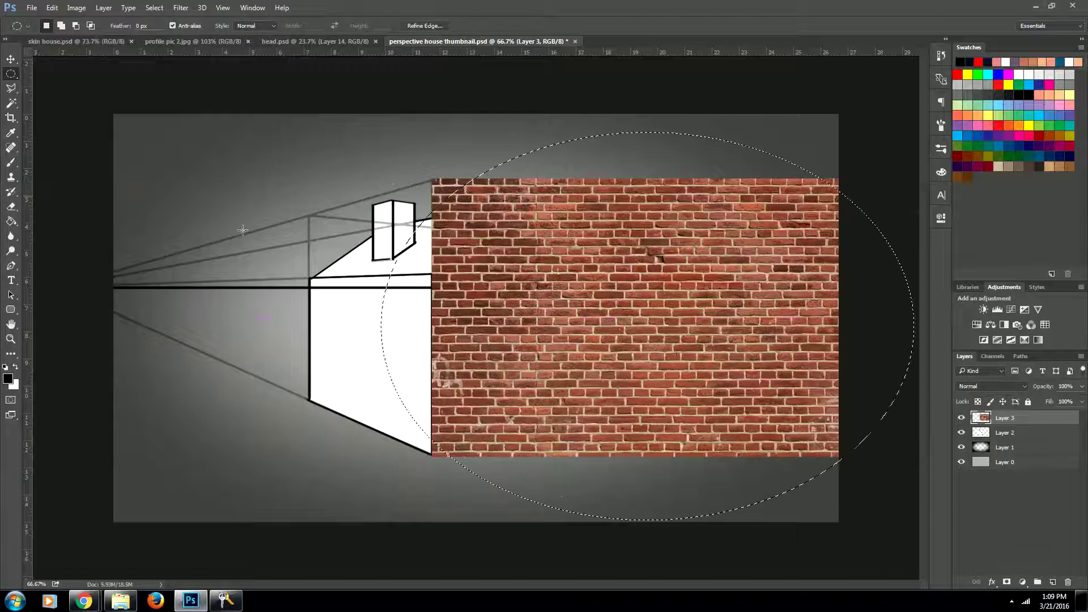
right_click(18, 80)
click(54, 73)
drag(350, 137, 900, 525)
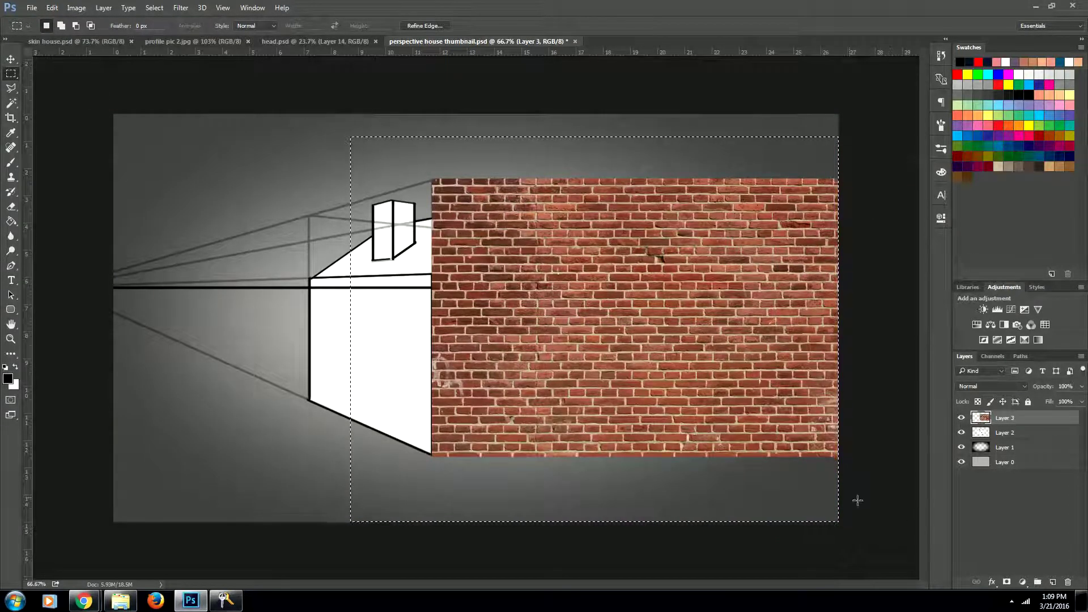
key(ctrl+j)
key(v)
drag(601, 396, 506, 424)
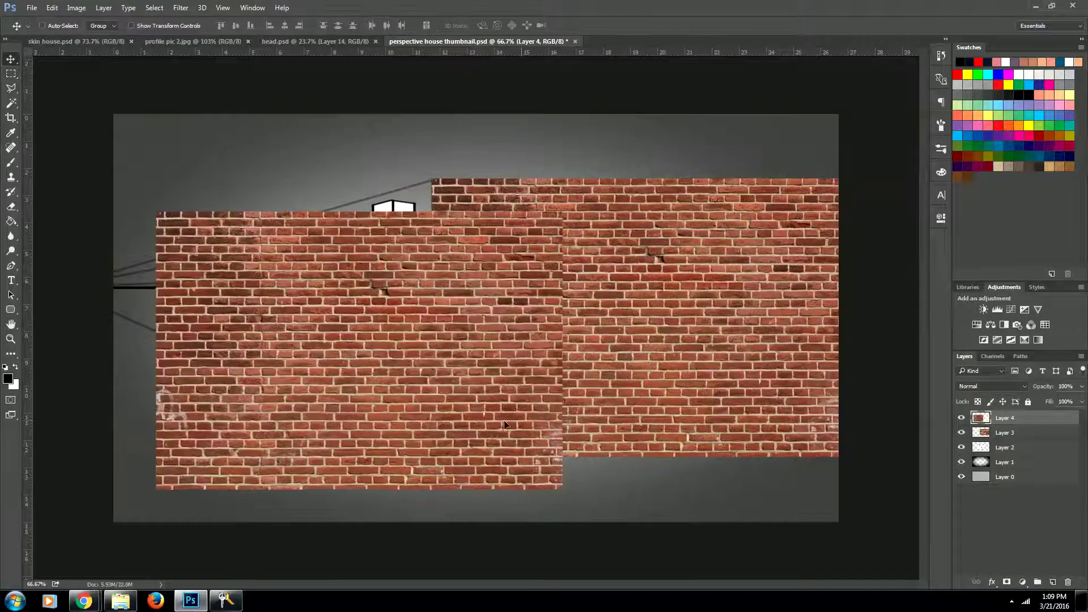
click(960, 418)
Step: Distort the brick texture on Layer 3 so its upper and lower edges follow the front wall's perspective lines
click(1014, 433)
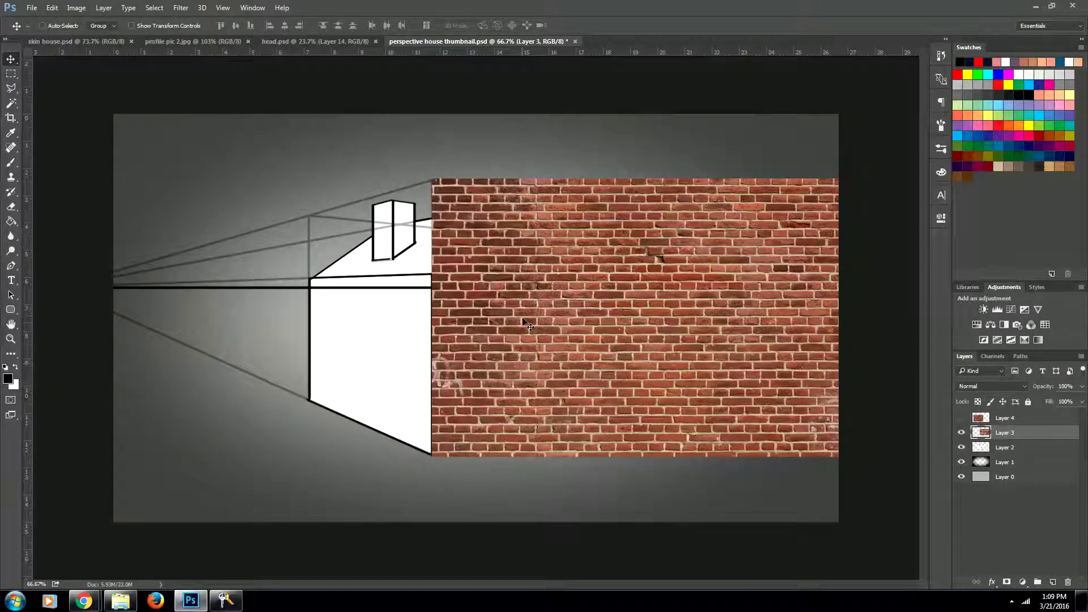
key(ctrl+t)
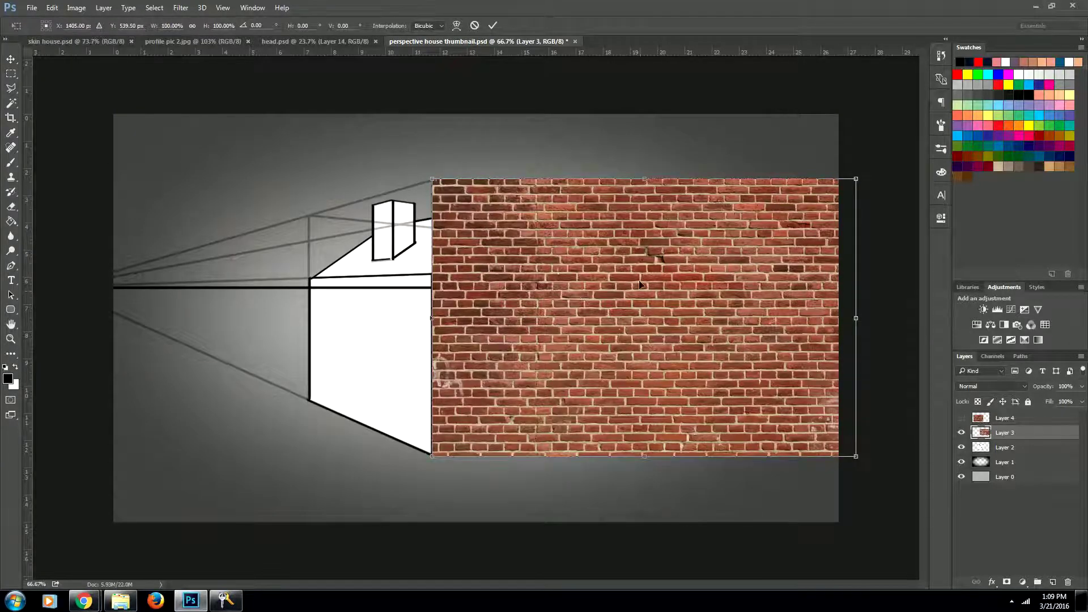
right_click(643, 344)
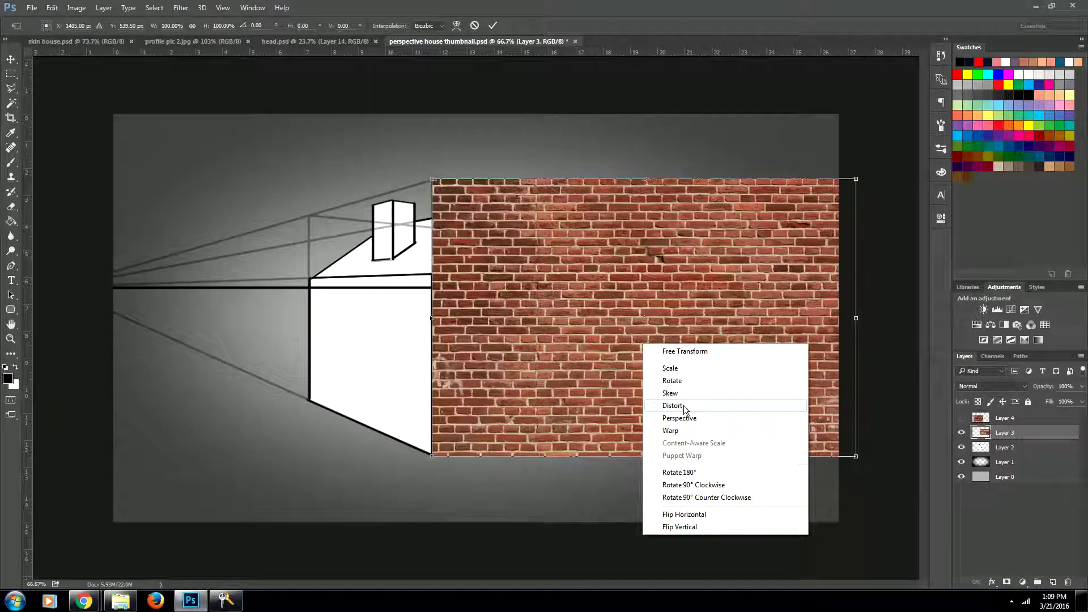
click(683, 405)
drag(856, 180, 712, 234)
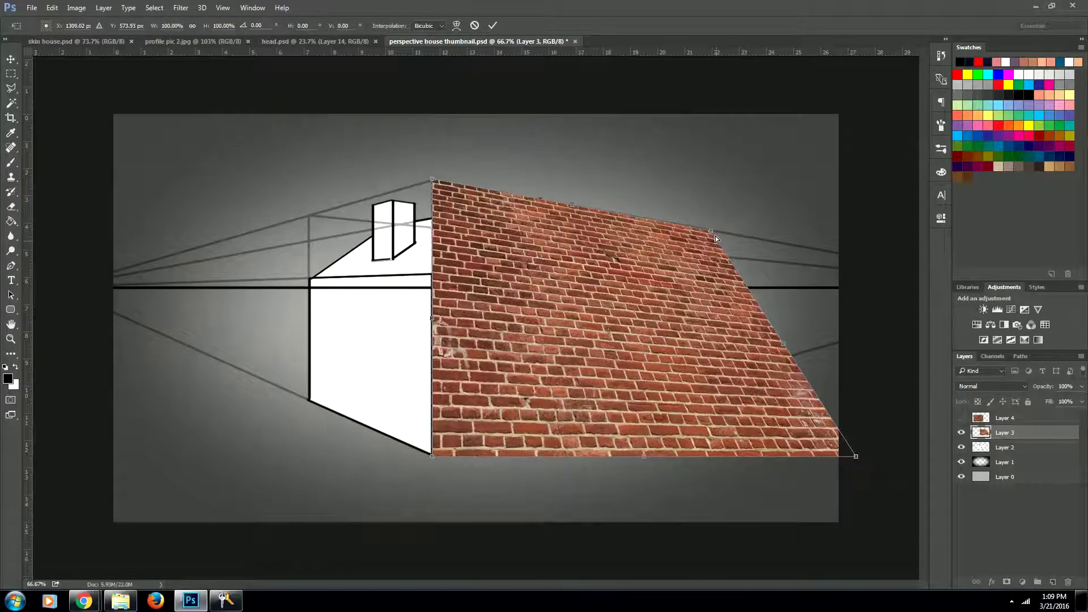
drag(855, 459, 669, 391)
drag(717, 233, 673, 225)
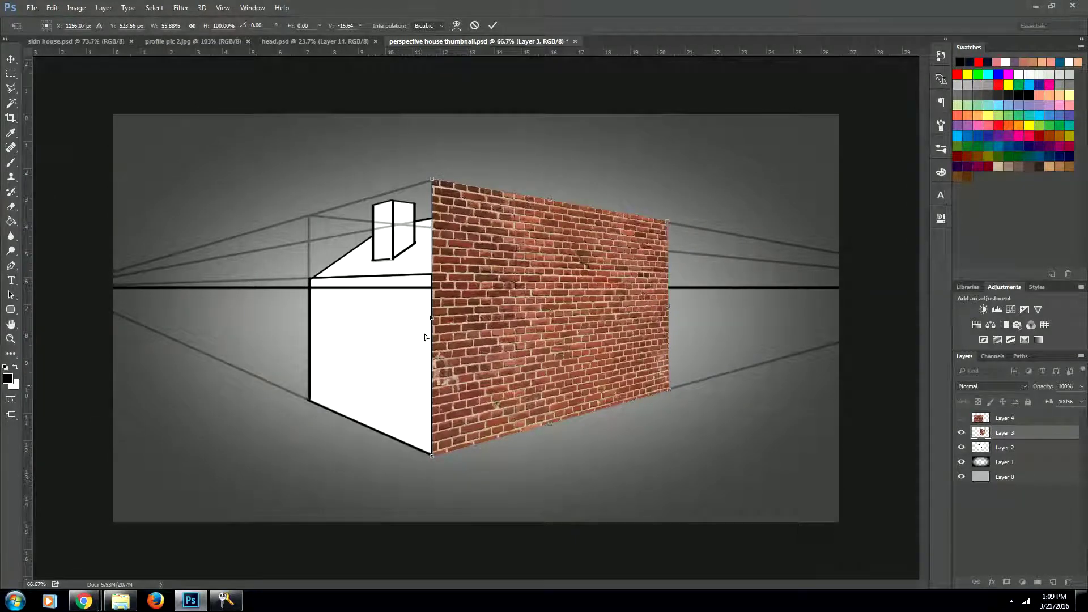
key(Return)
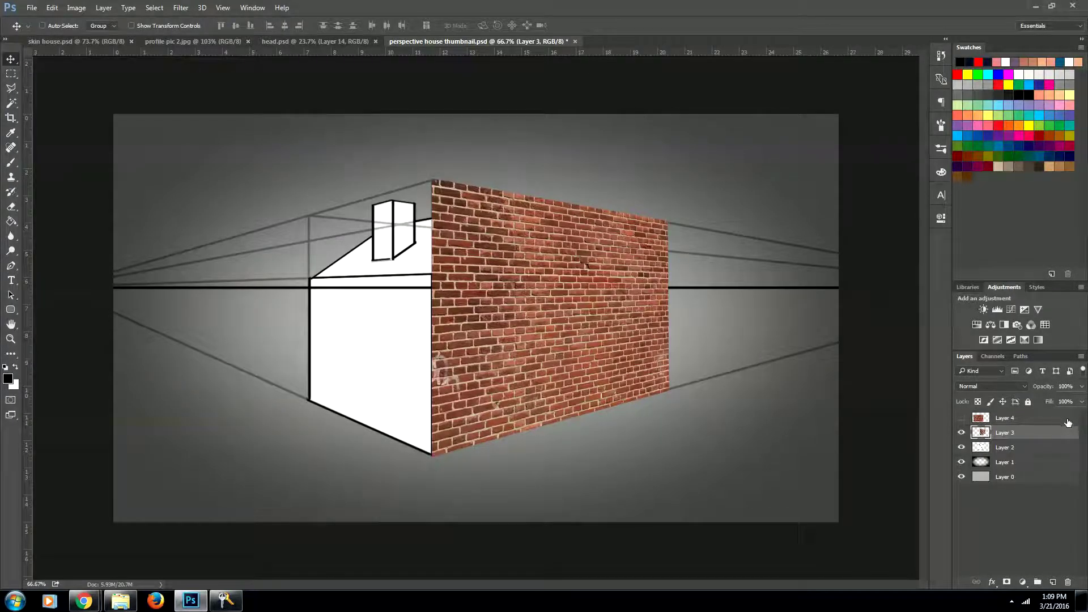
Step: Lower Layer 3's opacity to 53% and delete the bricks outside the front wall and gable outline with the Polygonal Lasso
click(1081, 386)
drag(1080, 400, 1054, 399)
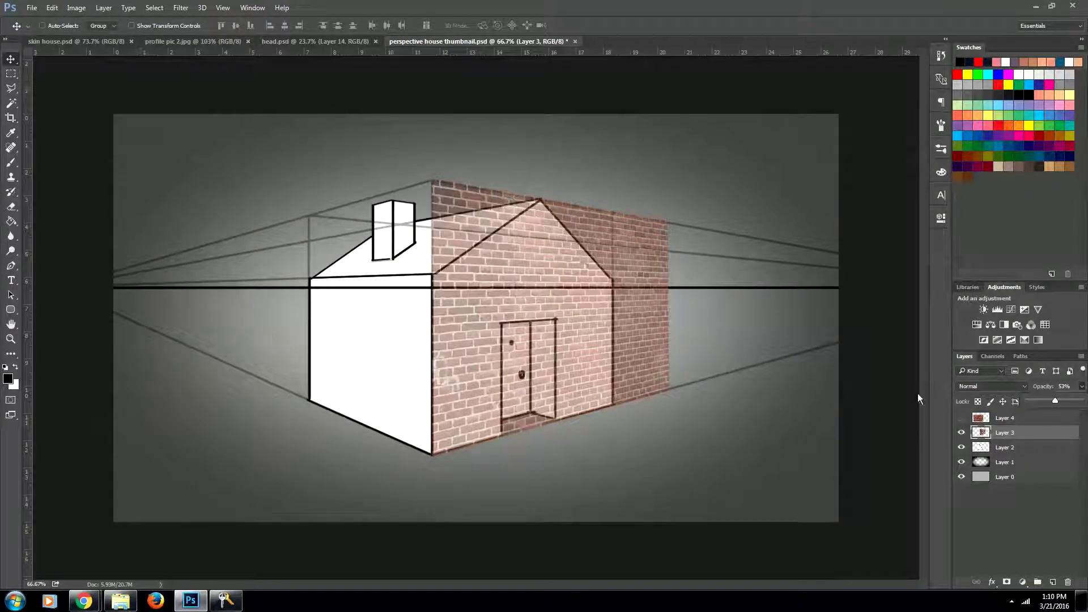
key(l)
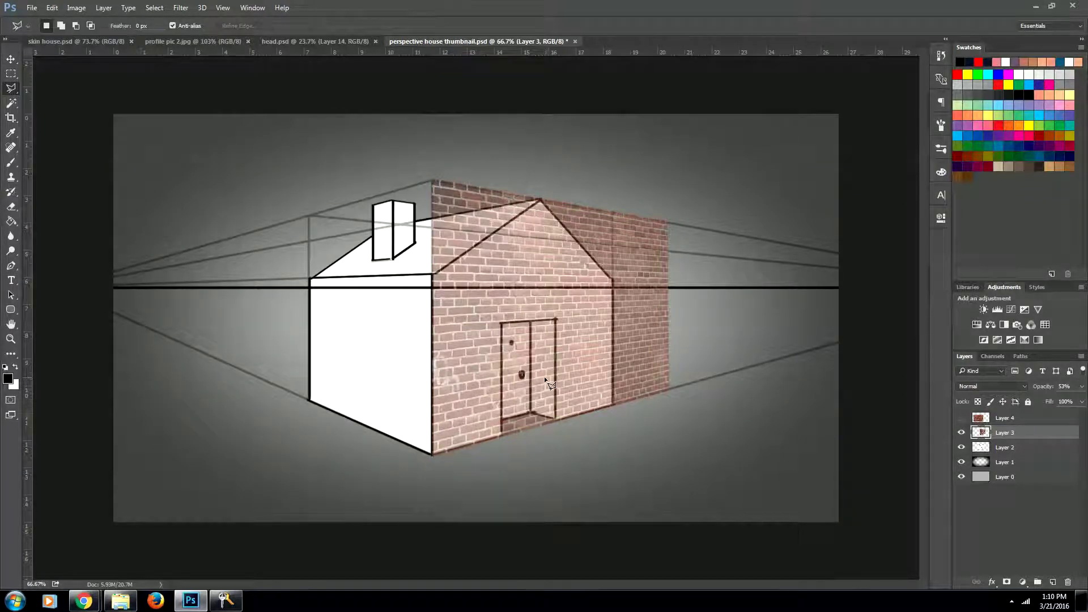
click(613, 406)
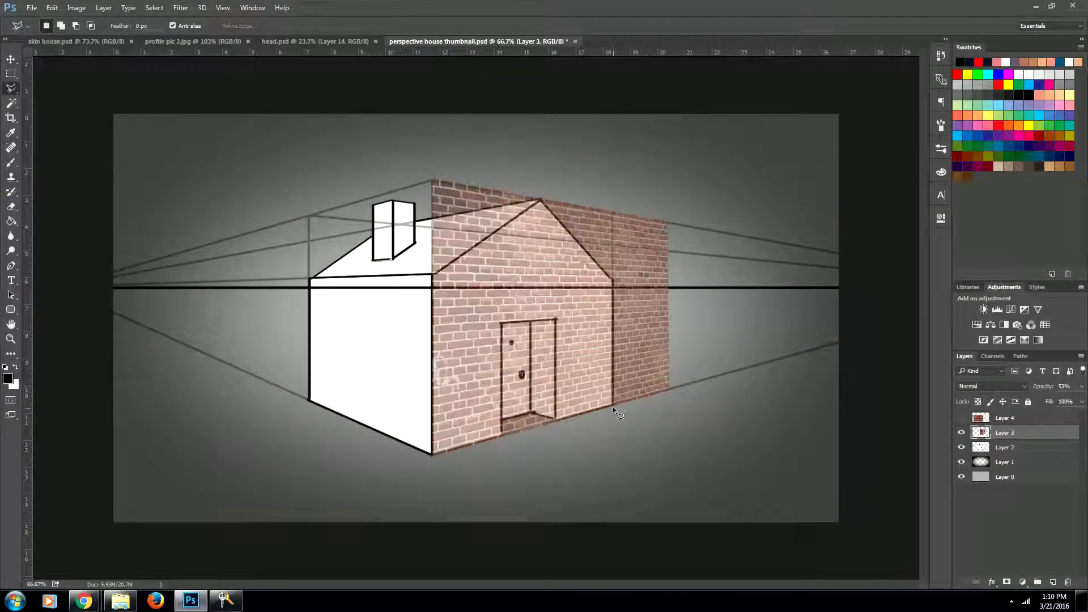
click(613, 280)
click(539, 199)
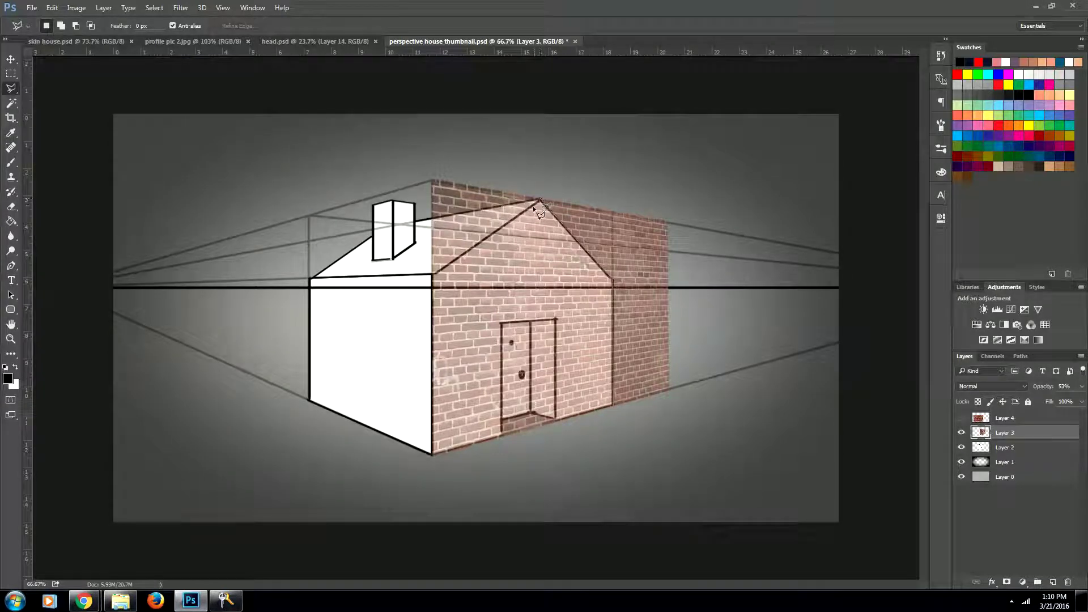
click(433, 276)
click(373, 206)
click(419, 135)
click(561, 131)
click(740, 187)
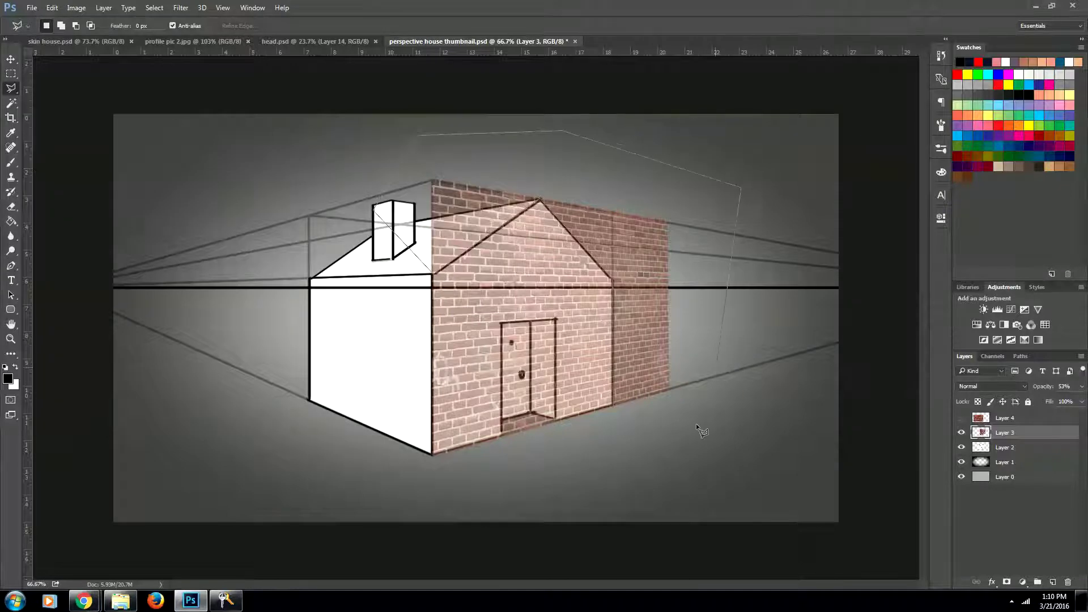
double_click(612, 408)
key(Delete)
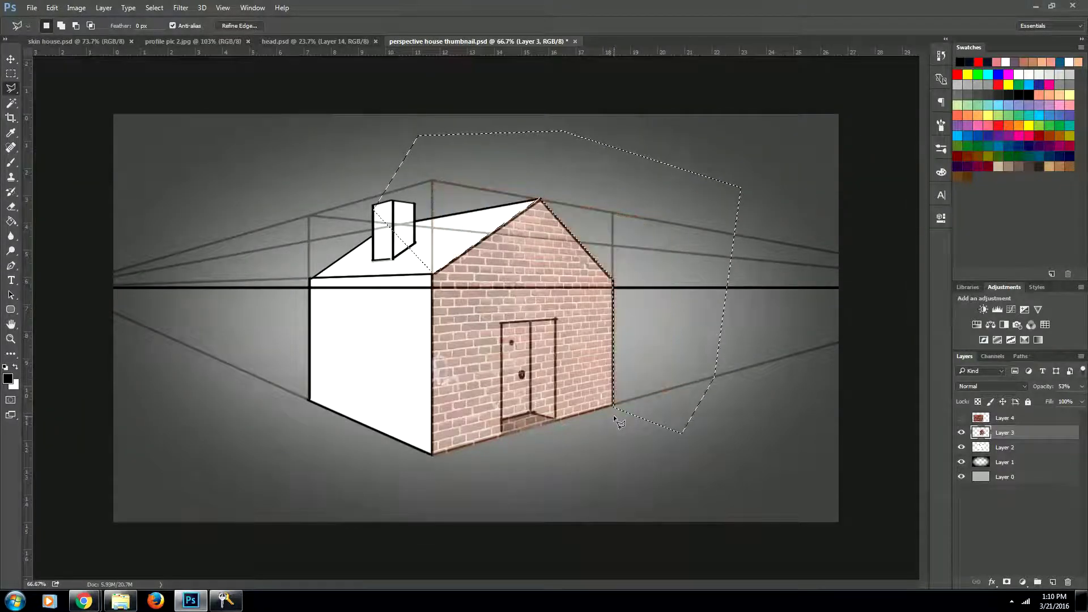
key(ctrl+d)
Step: Cut the doorway out of the front wall's bricks along the drawn door frame and clear the selection
click(501, 322)
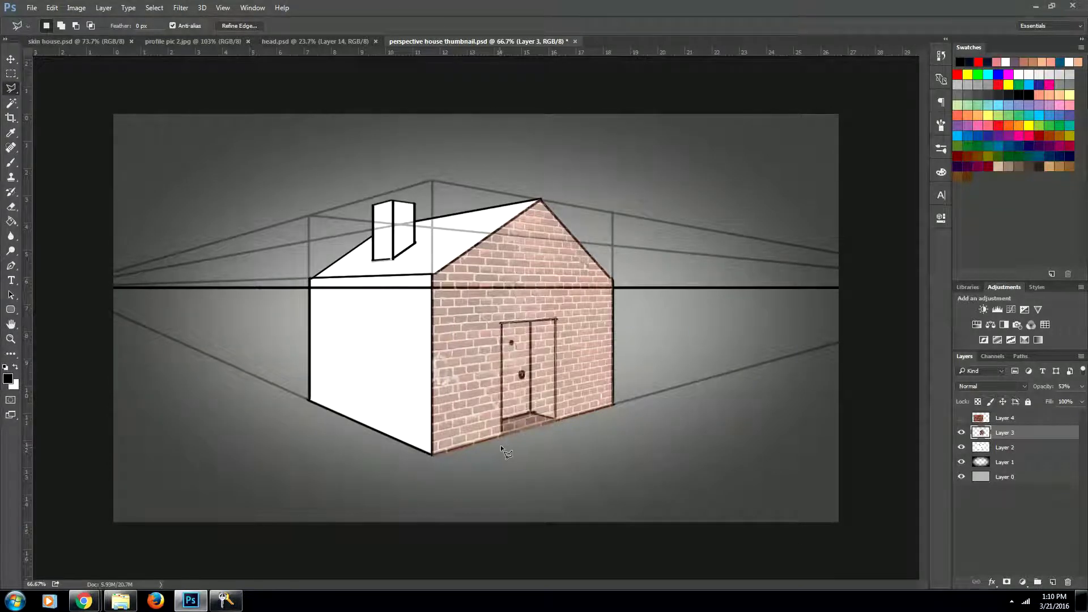
double_click(556, 422)
key(Delete)
key(ctrl+d)
Step: Restore the front wall's brick layer, Layer 3, to full opacity
key(m)
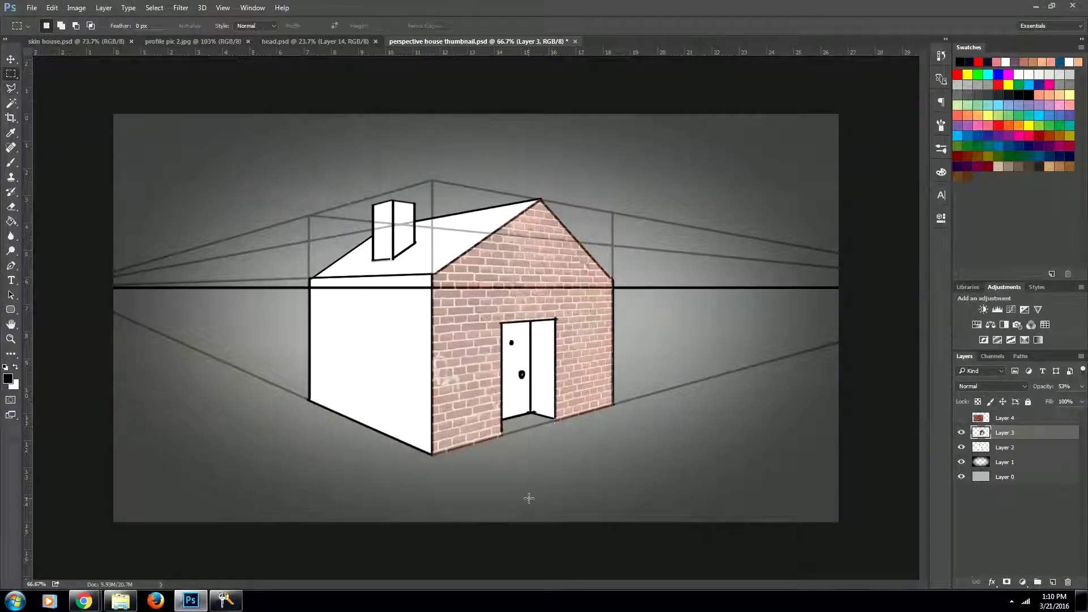
click(1006, 419)
click(1014, 435)
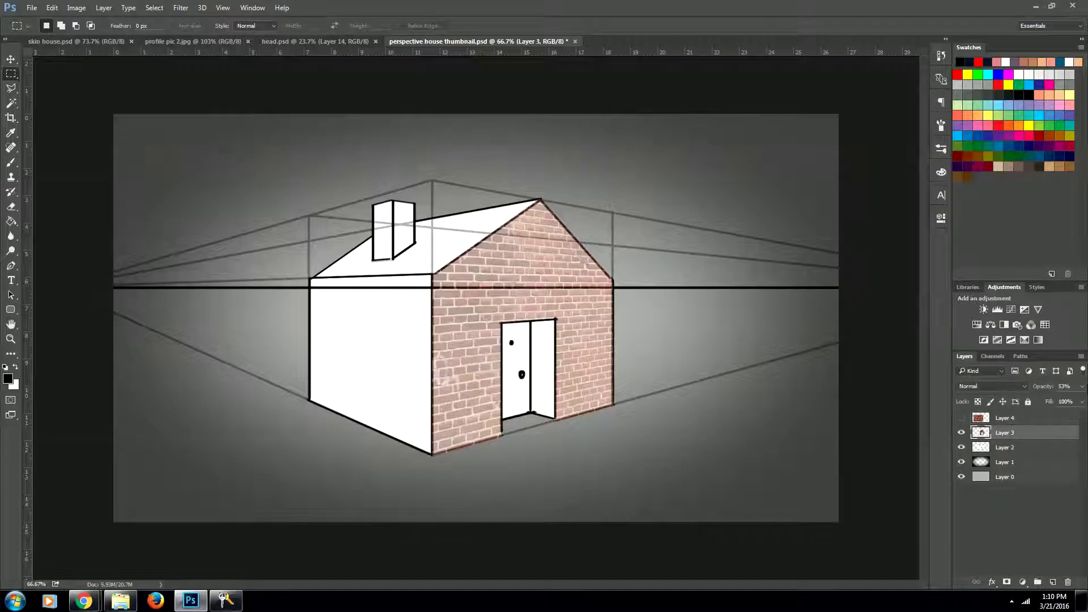
click(1081, 386)
Step: Show the Layer 4 bricks and move them so their inner edge and lower corner meet the house's near corner
click(966, 419)
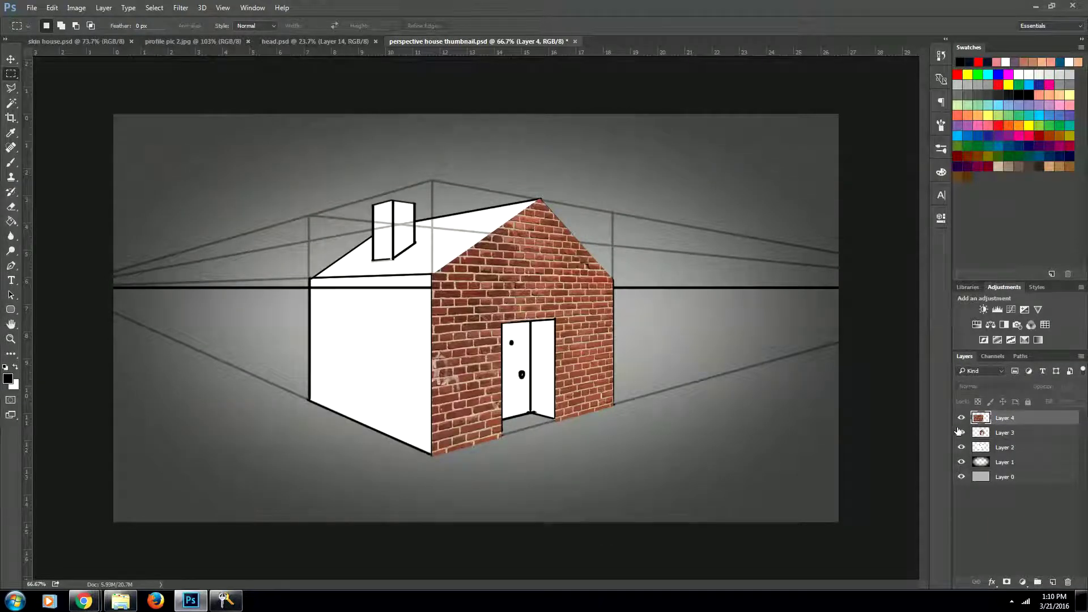
click(961, 419)
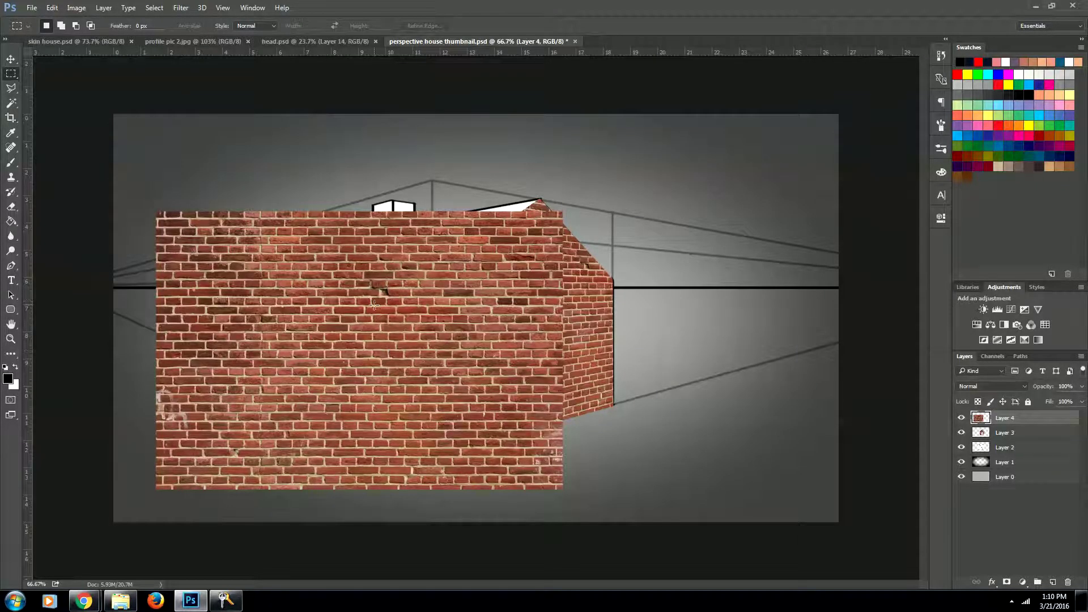
key(ctrl+t)
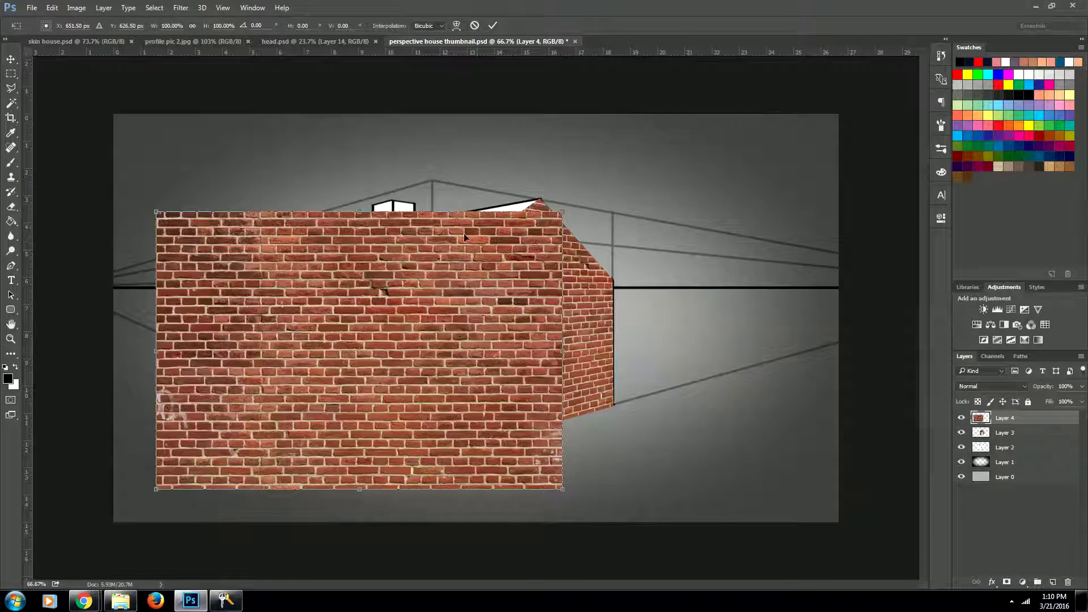
right_click(364, 325)
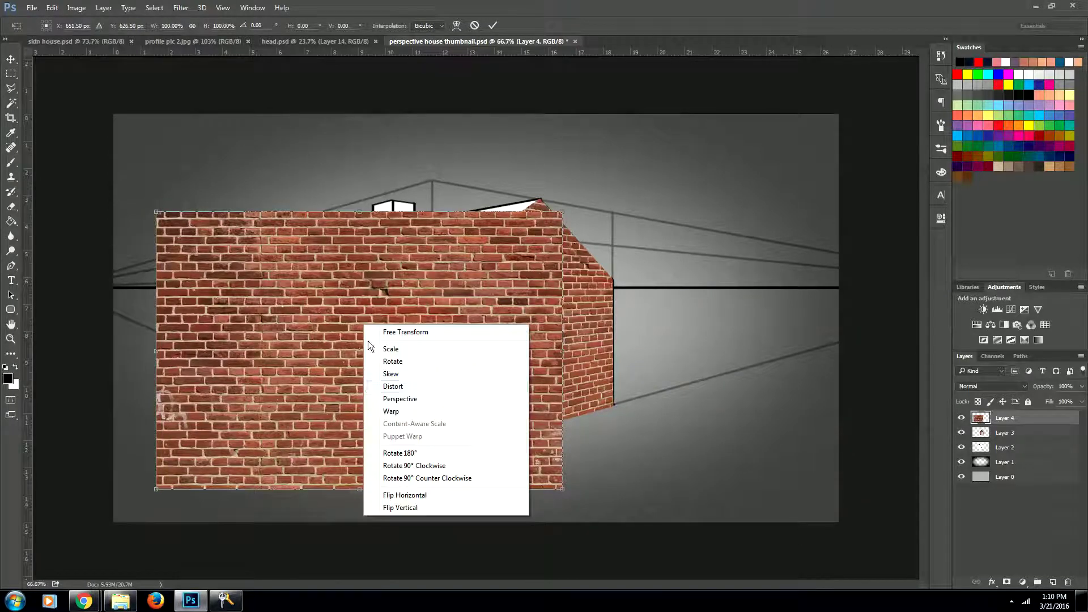
click(417, 389)
drag(492, 274, 362, 252)
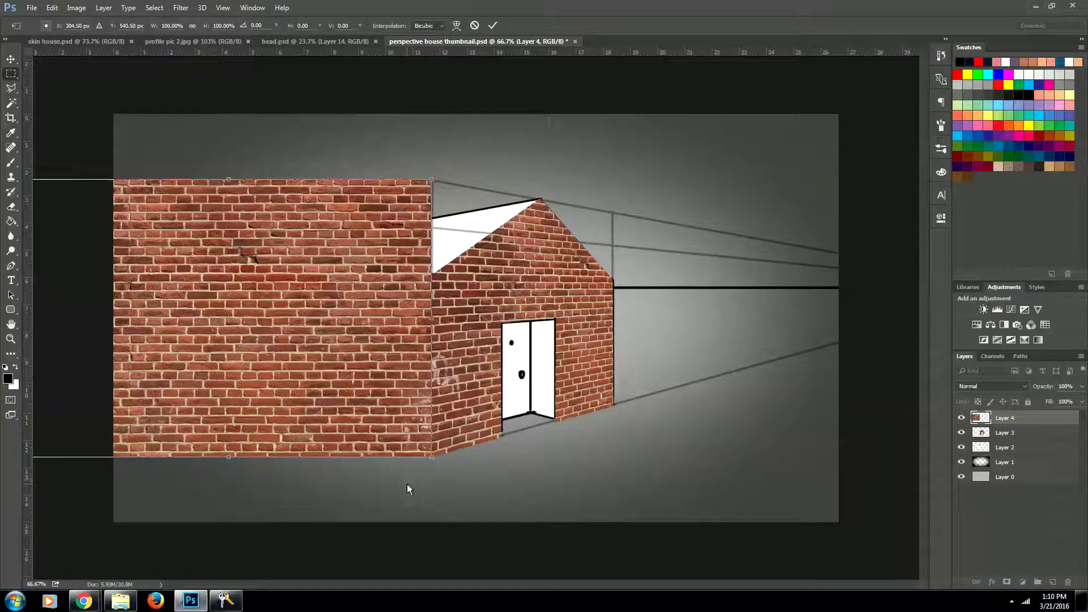
key(Return)
Step: Distort the Layer 4 bricks so their upper and lower edges follow the side wall's perspective lines, with the far edge vertical
key(z)
click(276, 436)
drag(277, 435, 449, 500)
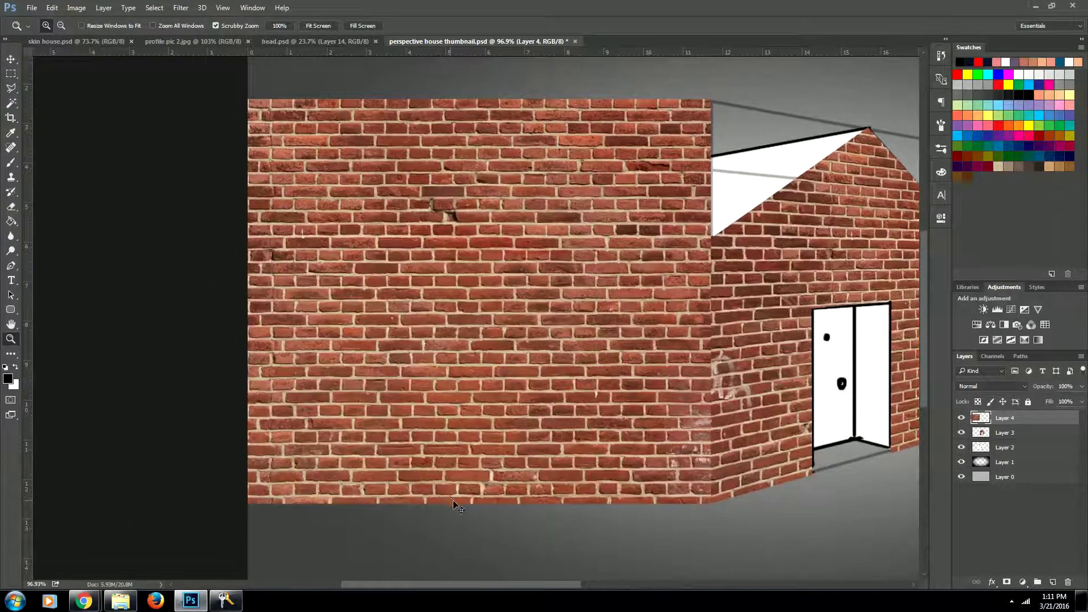
key(ctrl+t)
right_click(295, 259)
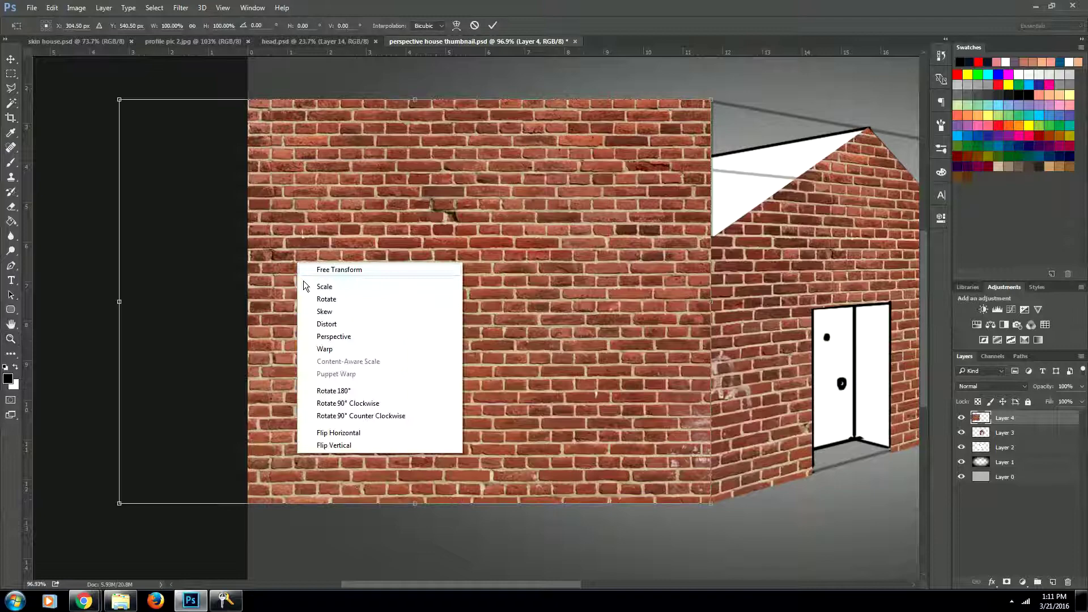
click(352, 325)
drag(120, 101, 268, 229)
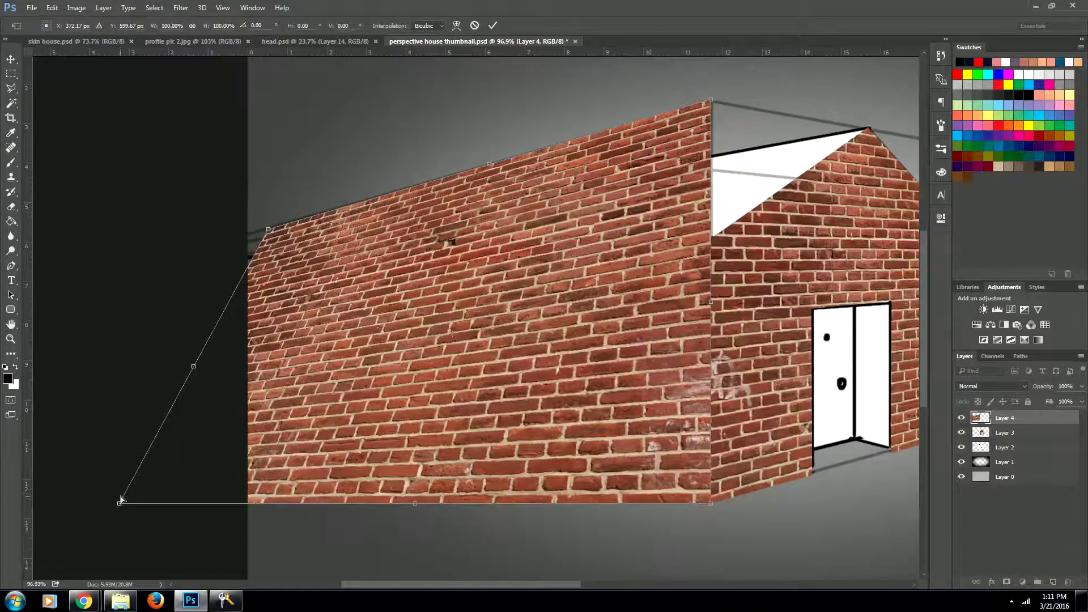
drag(119, 502, 429, 374)
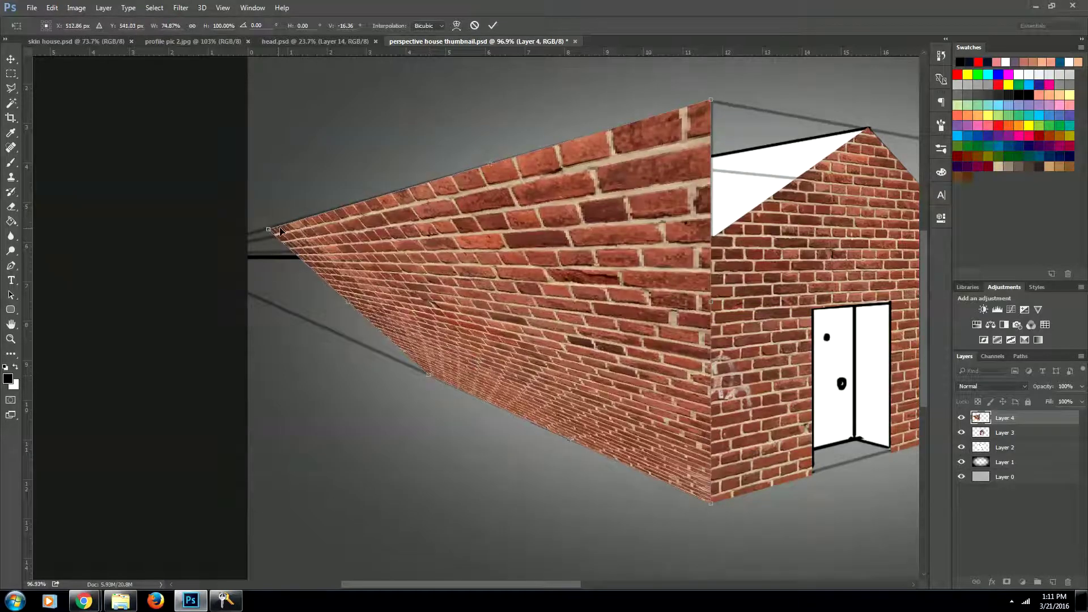
drag(280, 229, 425, 183)
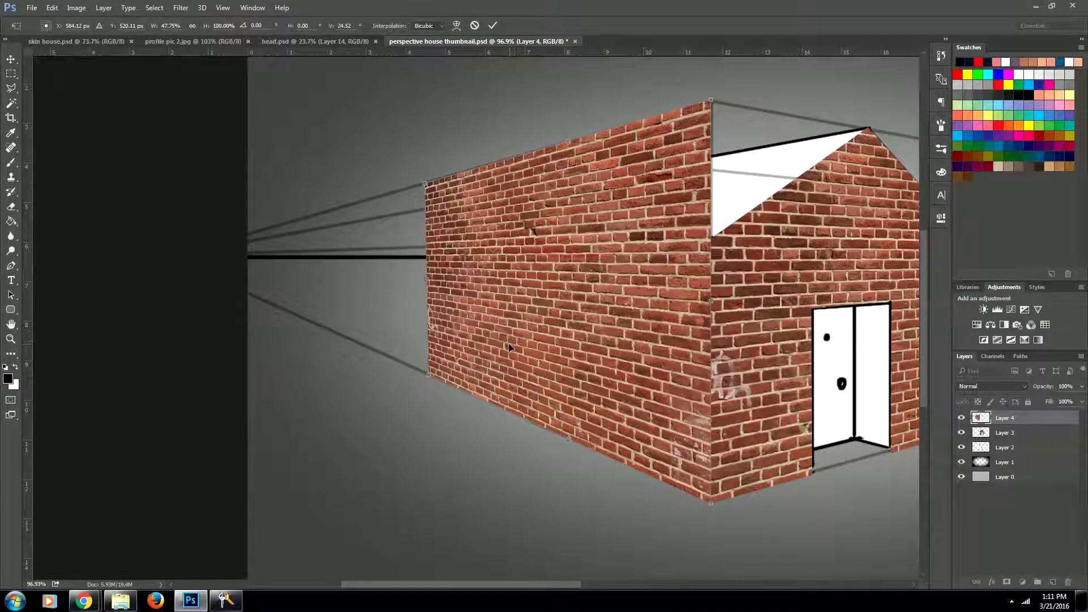
key(Return)
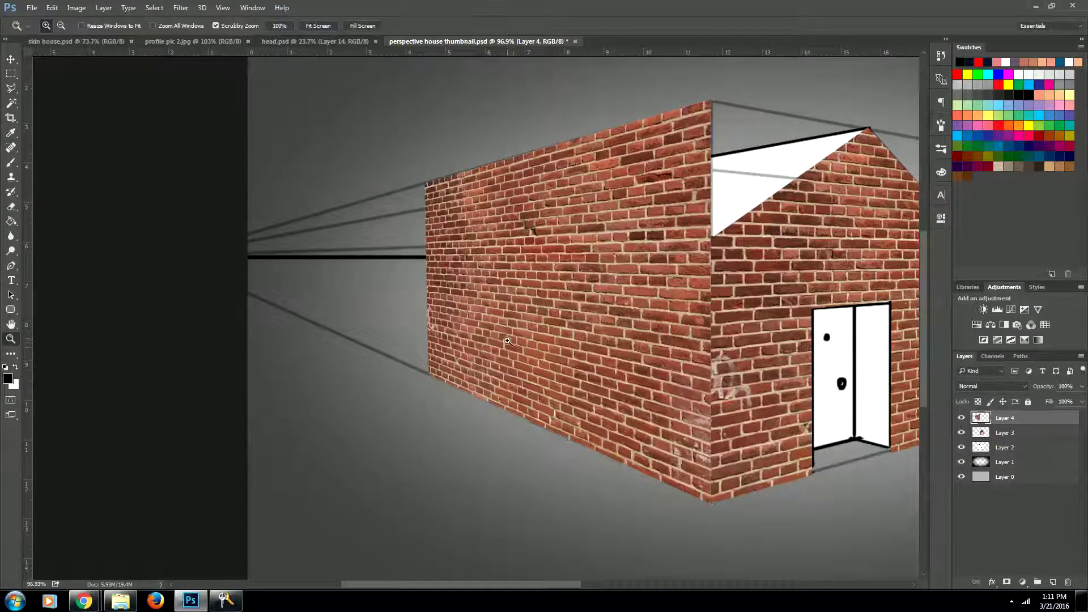
Step: Lower Layer 4's opacity to 53% and delete the bricks above the side wall's eaves line with the Polygonal Lasso
key(l)
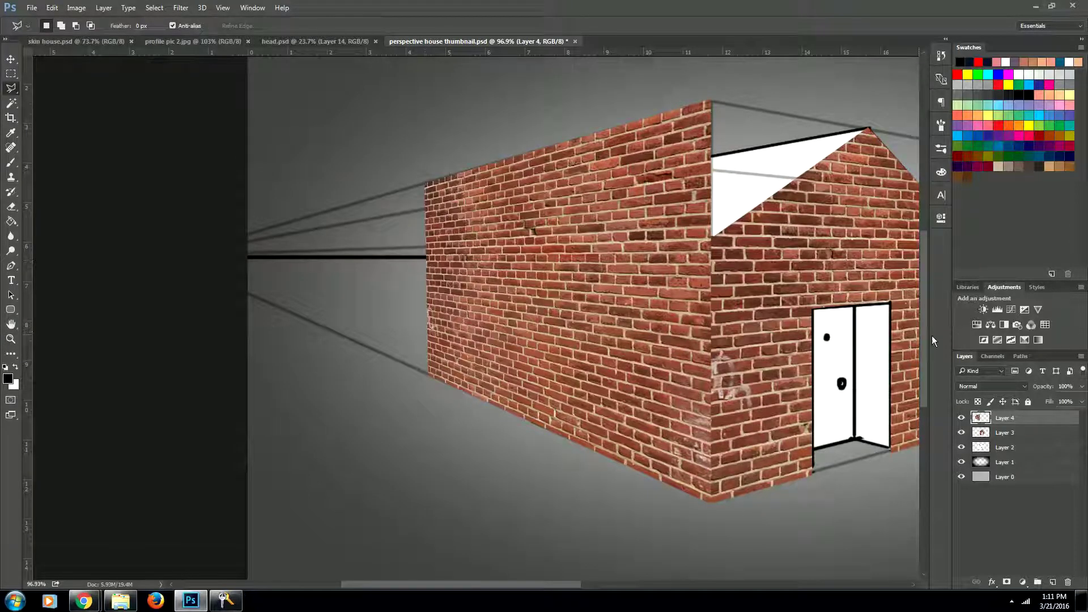
click(1082, 386)
drag(1079, 400, 1053, 403)
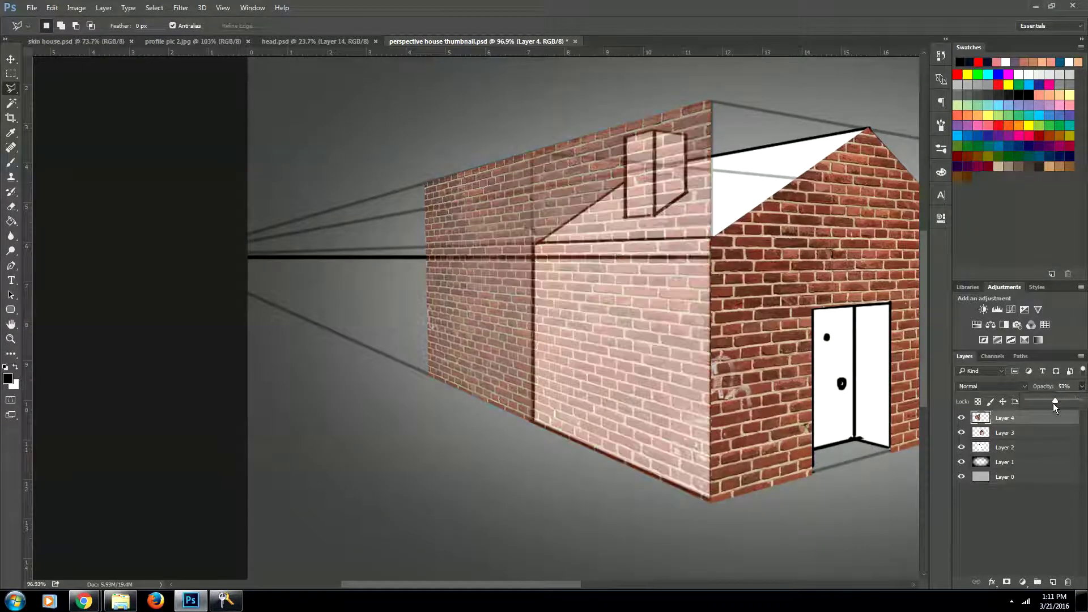
click(711, 237)
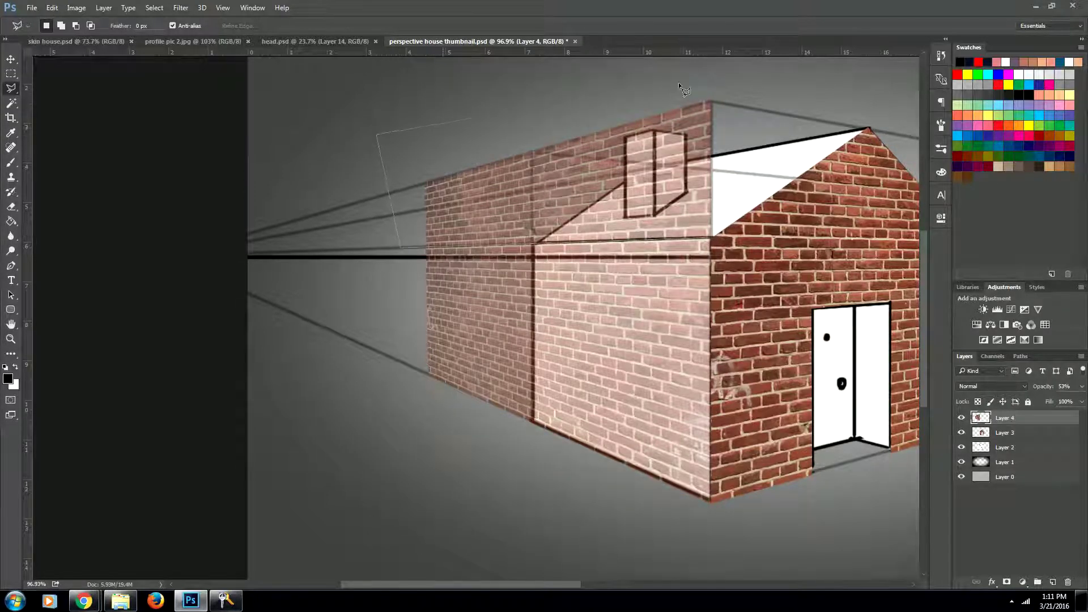
click(710, 238)
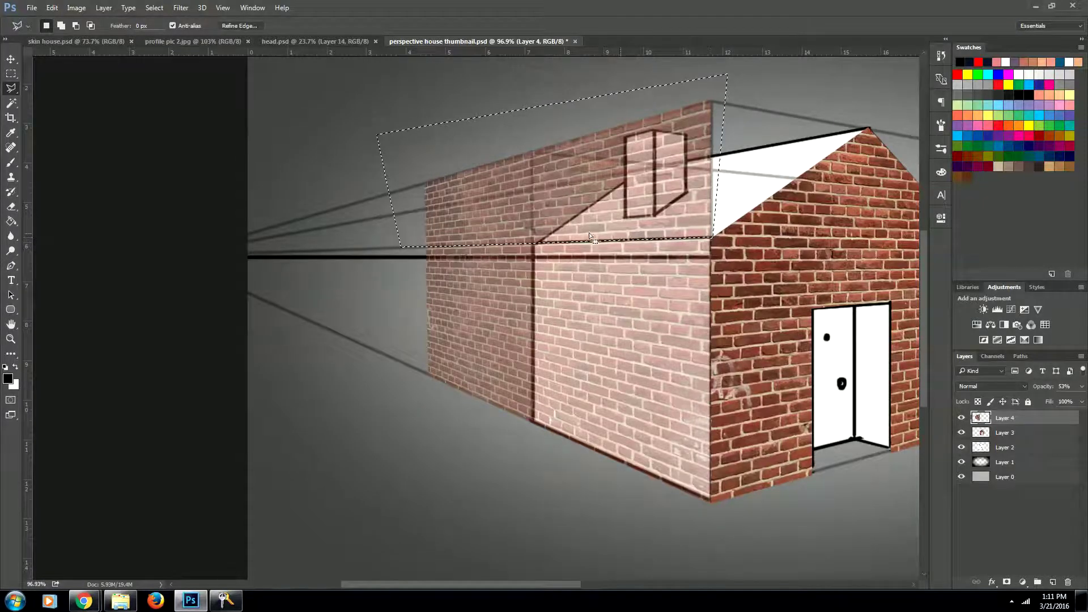
key(Delete)
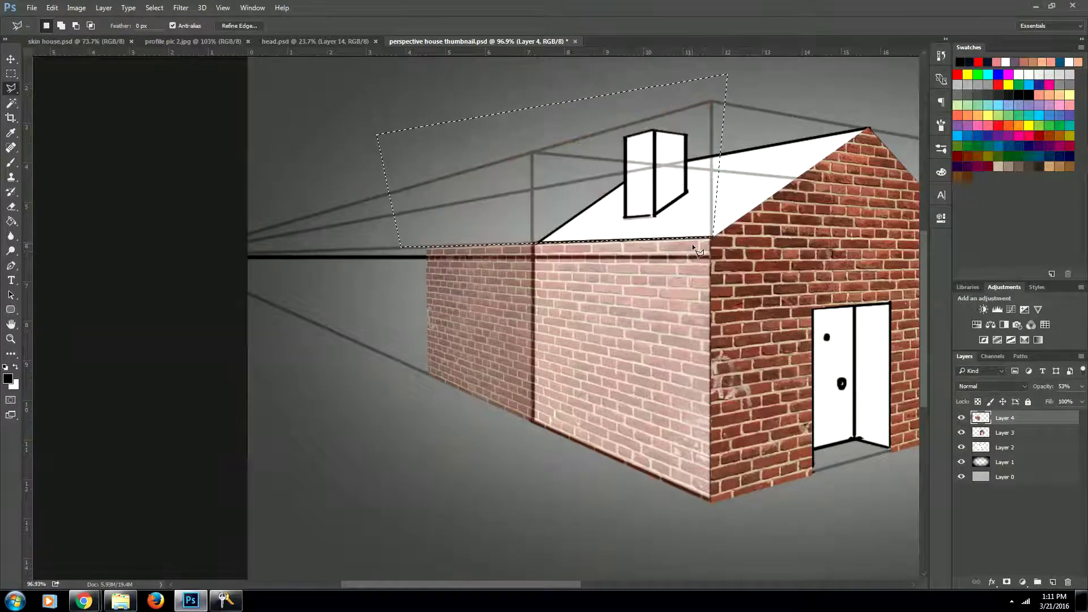
key(ctrl+d)
Step: Delete the Layer 4 bricks beyond the side wall's far vertical edge and clear the selection
click(532, 222)
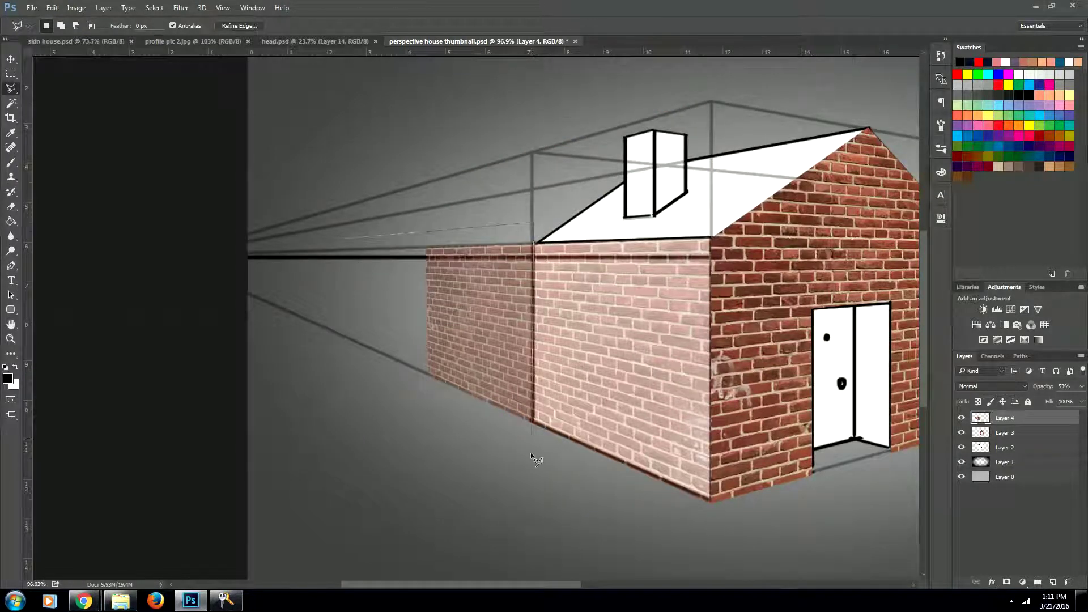
click(345, 240)
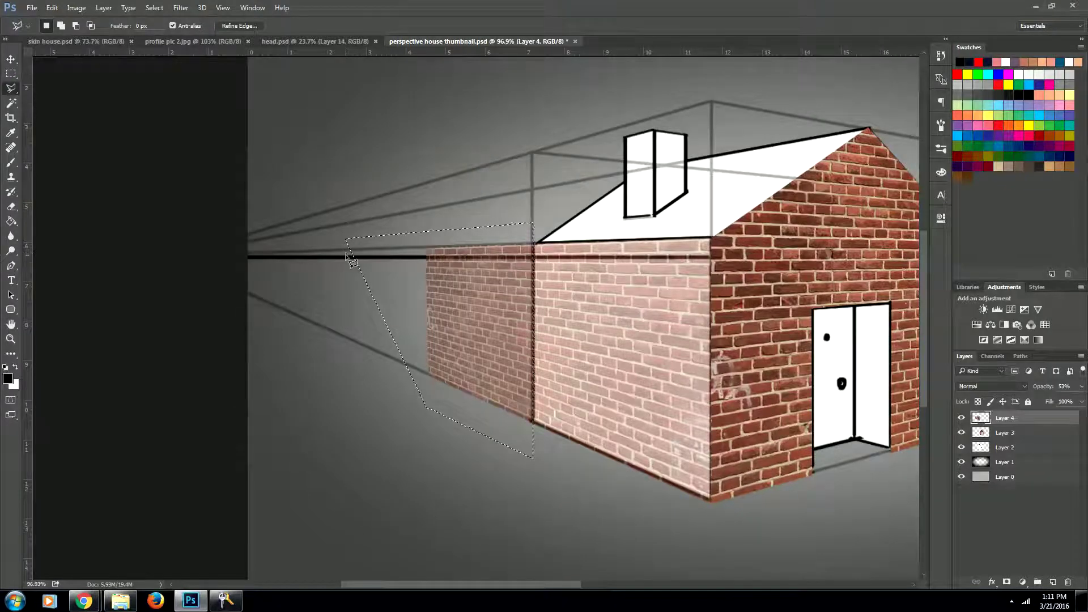
key(Delete)
key(ctrl+d)
Step: Restore the side wall's brick layer, Layer 4, to full opacity
key(m)
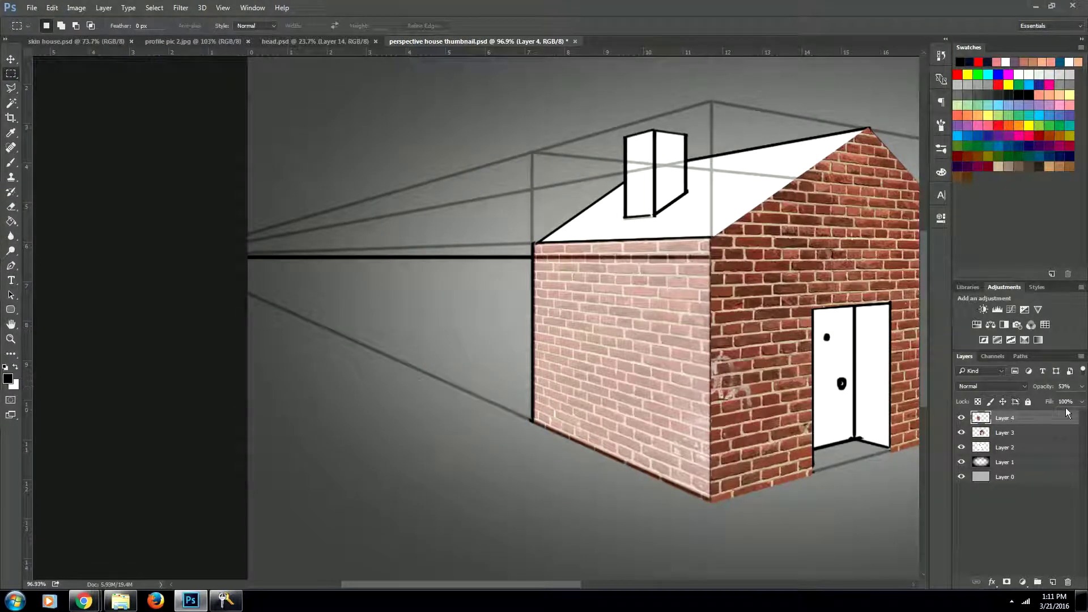
click(1082, 386)
drag(1076, 406, 1085, 406)
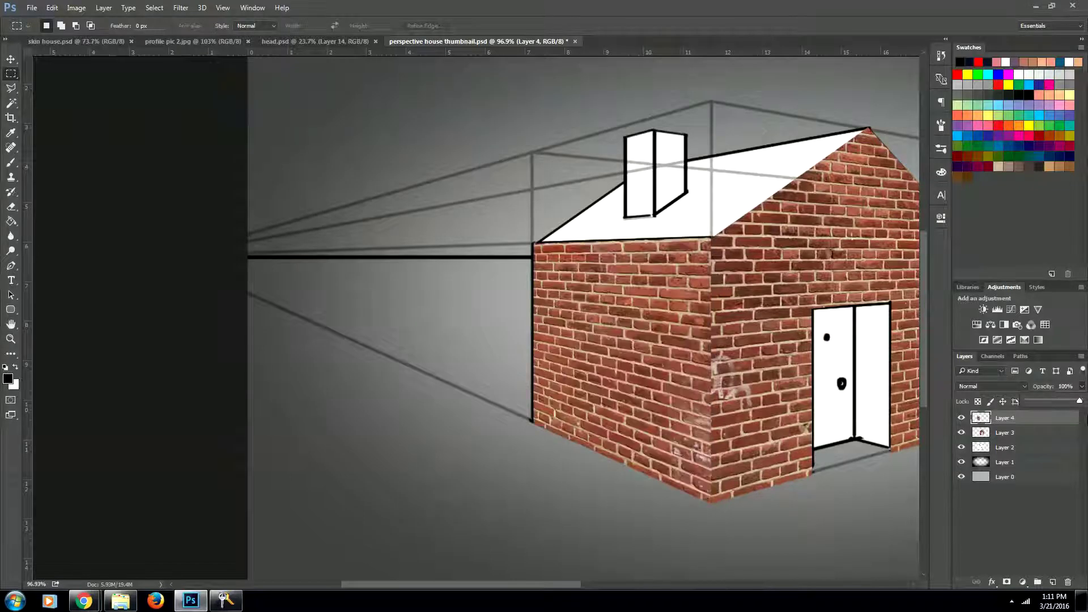
Step: Paste another brick texture, cut a tall rectangular piece from its corner onto its own layer, and hide the remaining Layer 5 bricks
drag(643, 393, 329, 397)
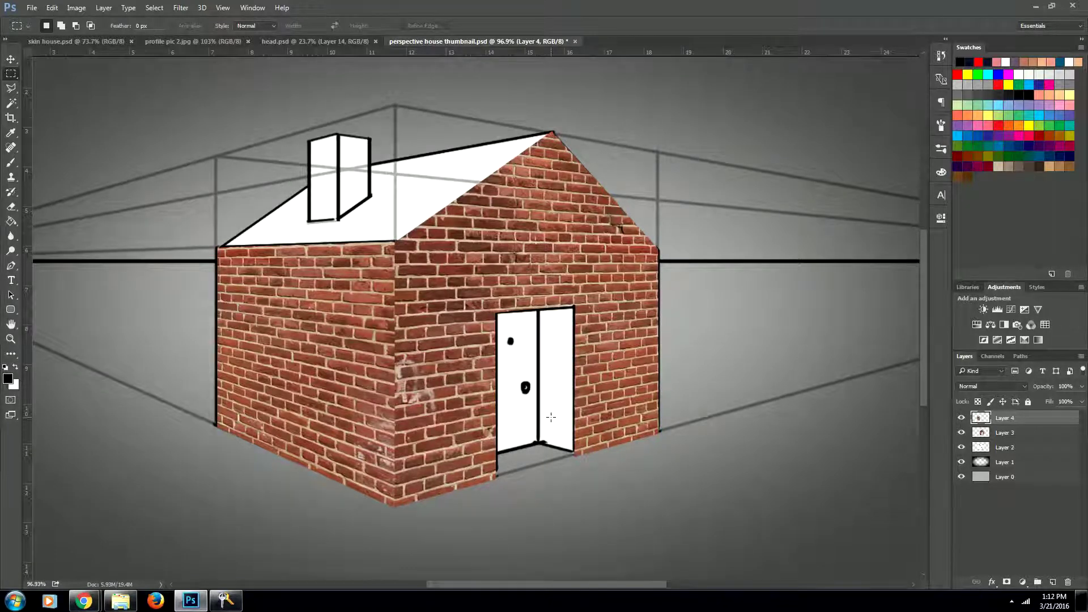
key(ctrl+v)
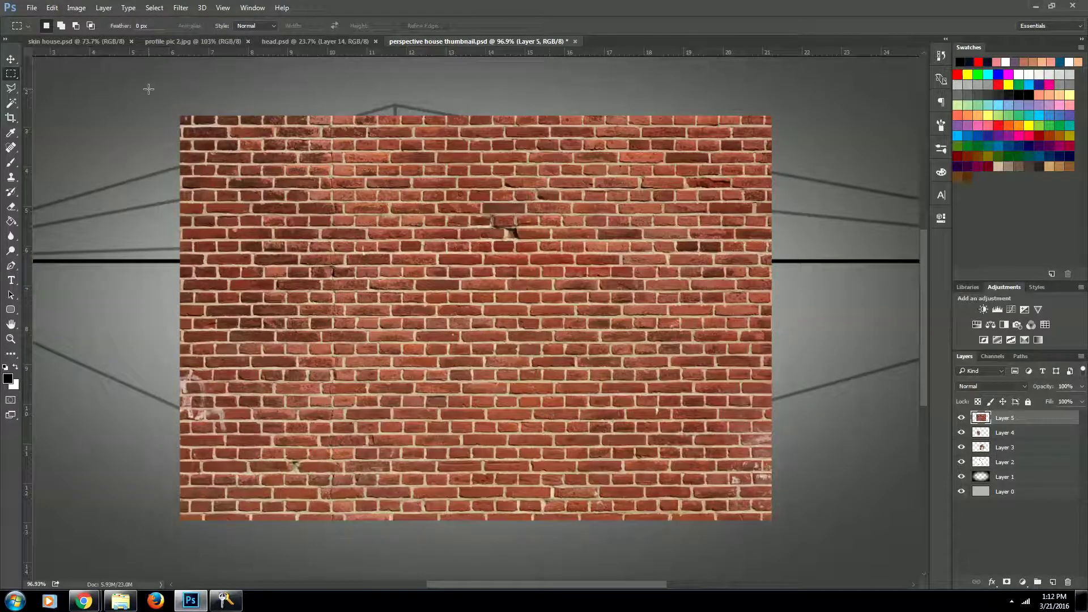
drag(148, 89, 294, 380)
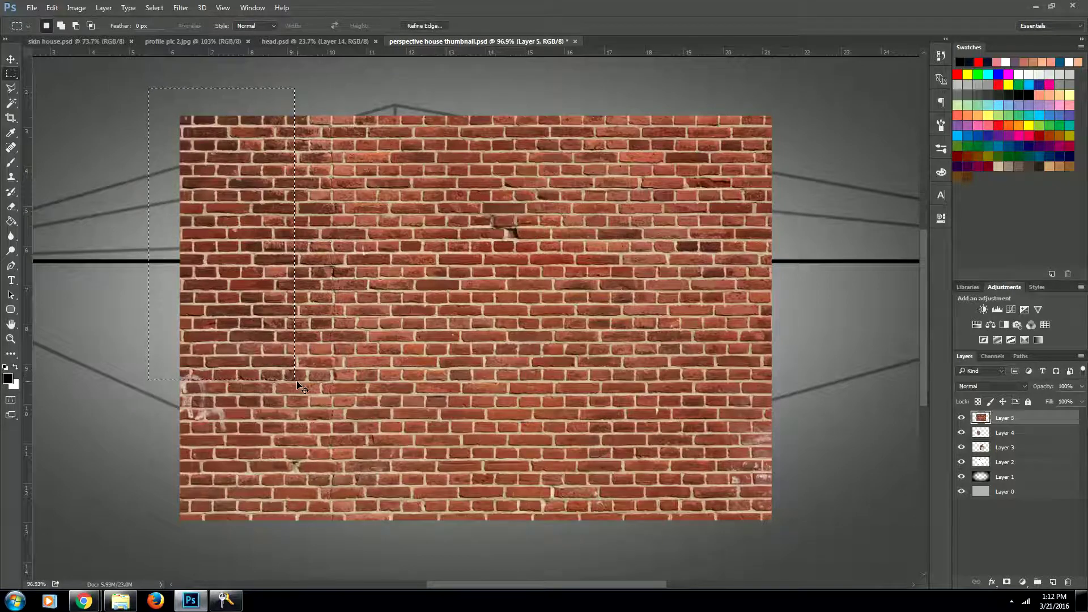
key(ctrl+x)
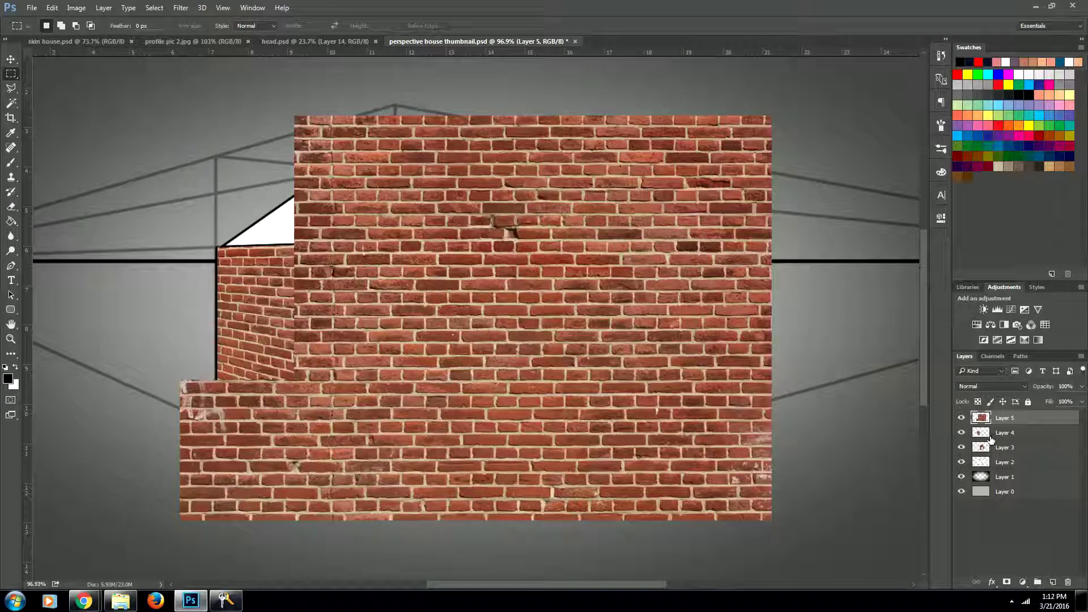
key(ctrl+v)
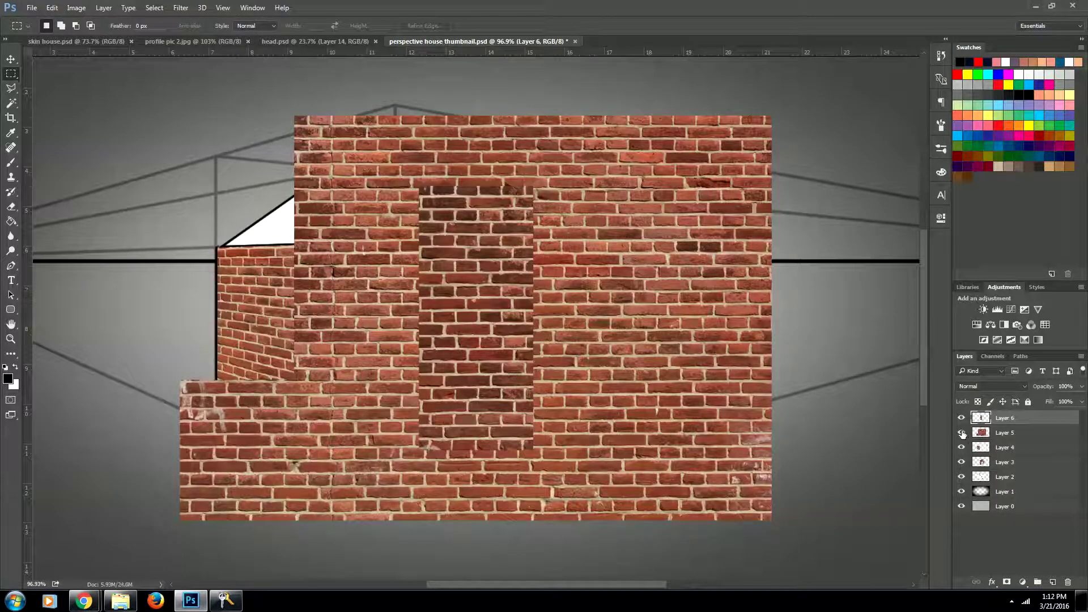
click(962, 433)
Step: Position the Layer 6 brick piece behind the doorway opening and place its layer directly below Layer 3
key(v)
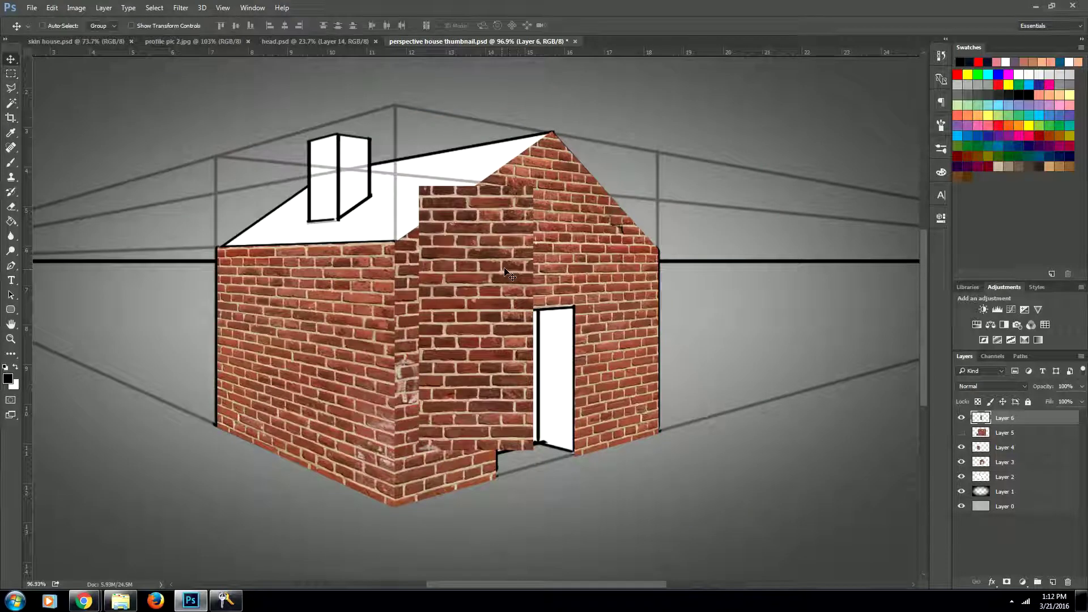
drag(472, 271, 507, 389)
drag(1014, 419, 1014, 474)
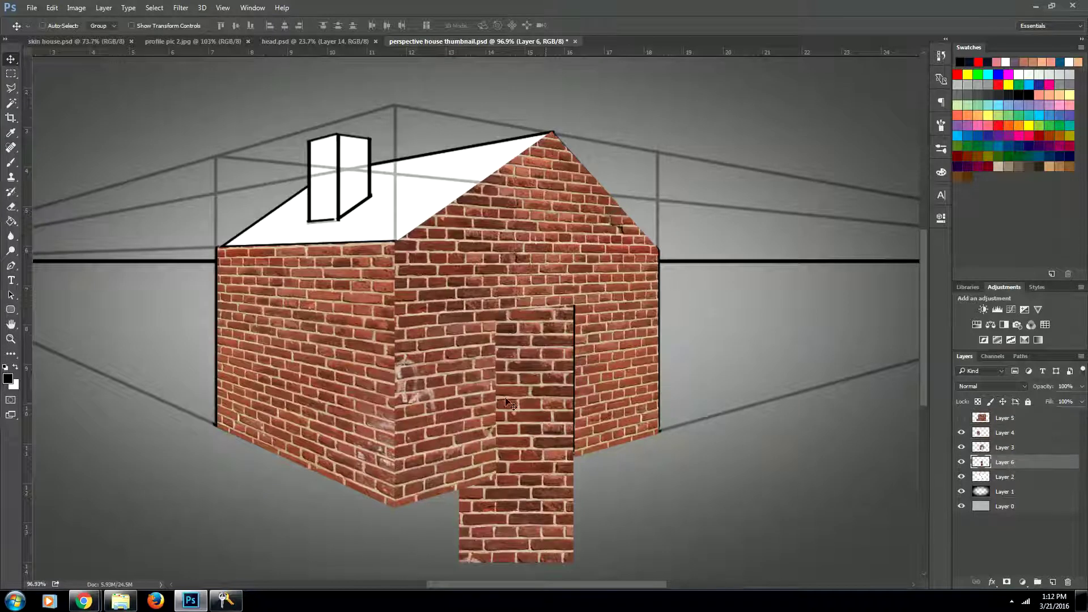
drag(529, 425, 545, 340)
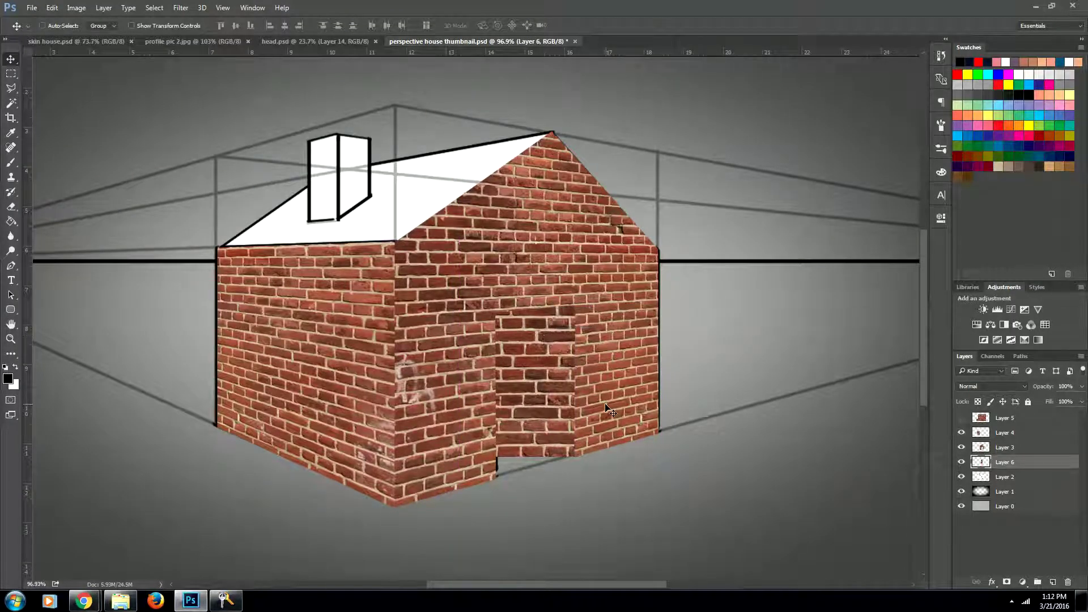
Step: Distort the Layer 6 brick piece so its courses and lower edge follow the perspective of the doorway's inner side wall
key(ctrl+t)
right_click(551, 346)
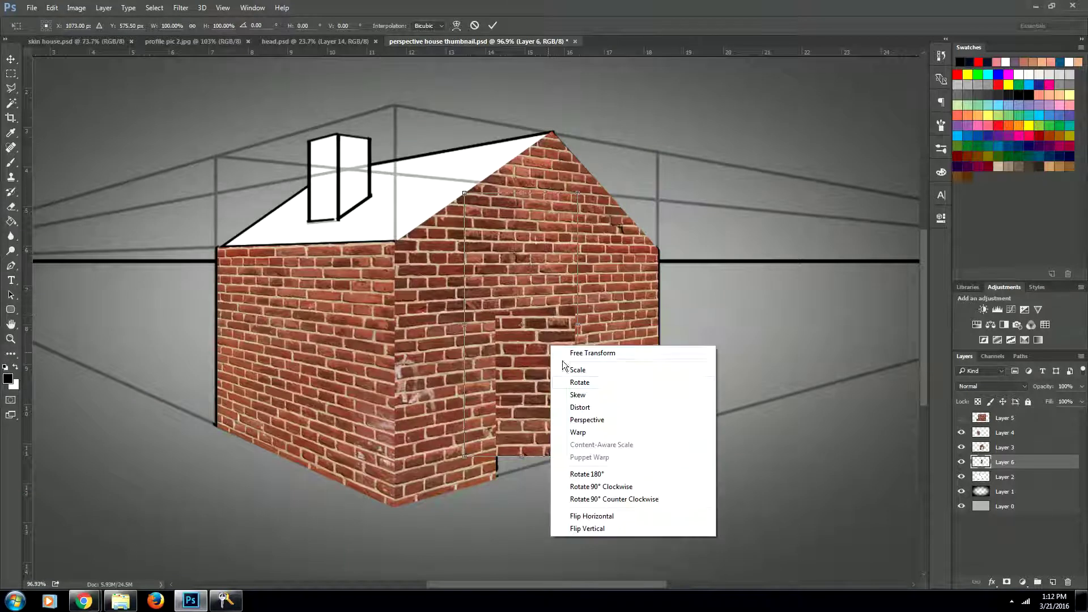
click(607, 420)
drag(464, 450, 506, 436)
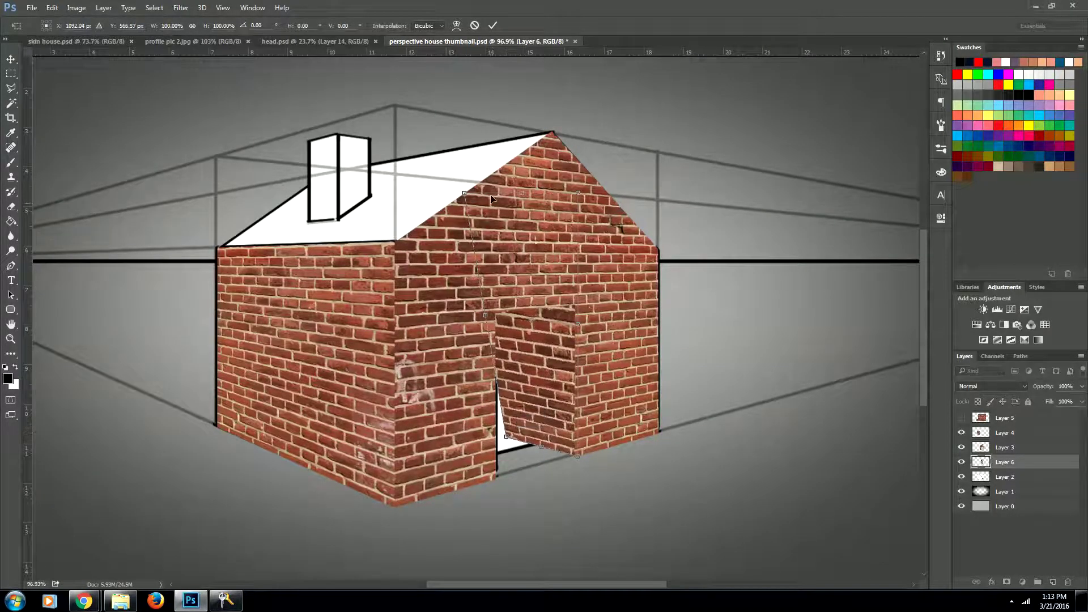
drag(465, 195, 502, 203)
drag(453, 245, 605, 267)
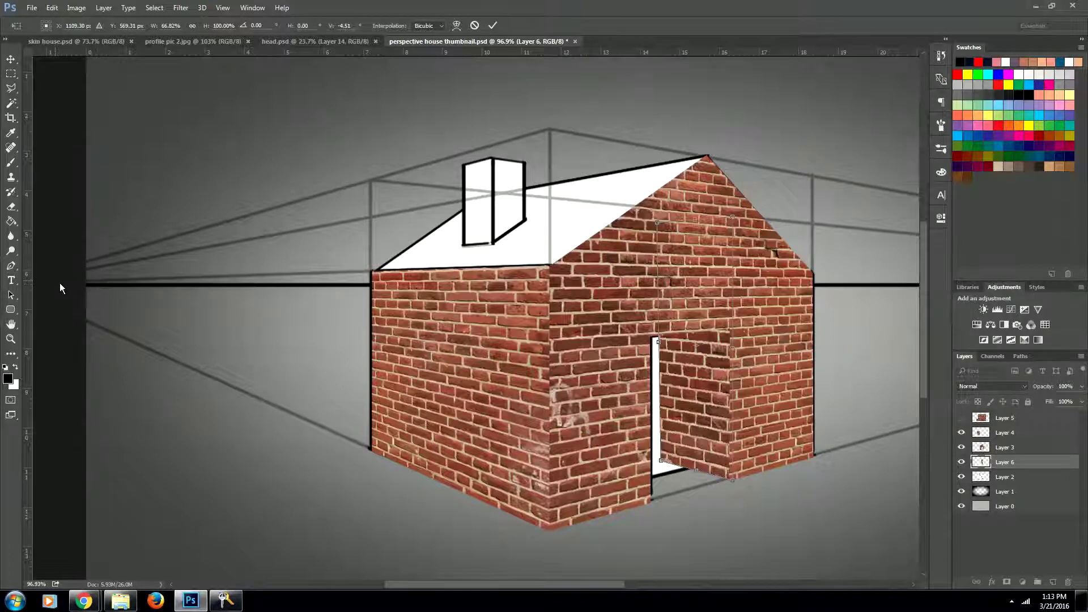
drag(656, 226, 659, 226)
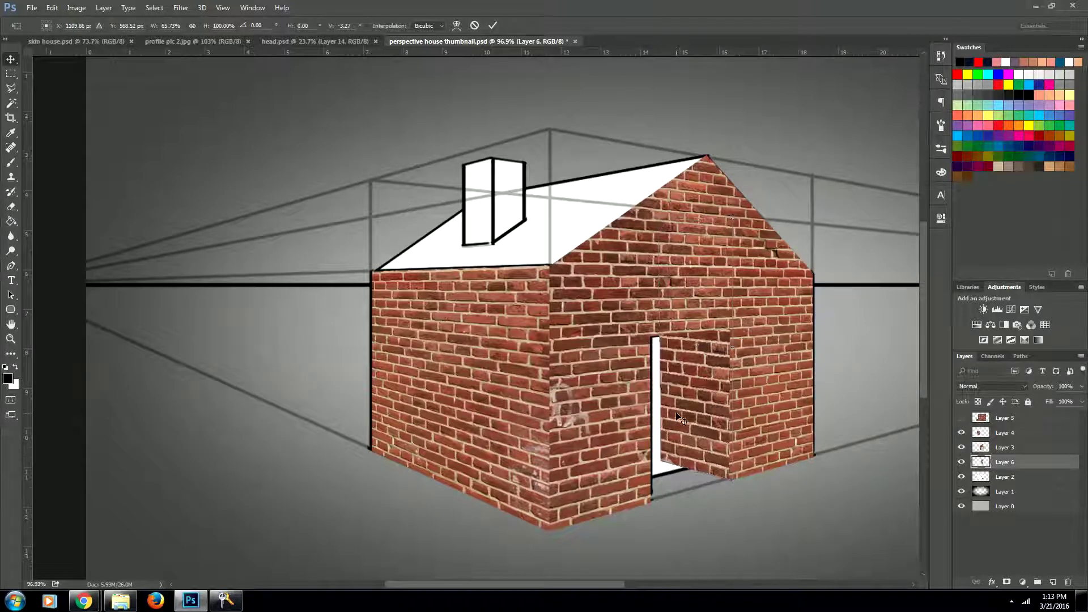
key(Return)
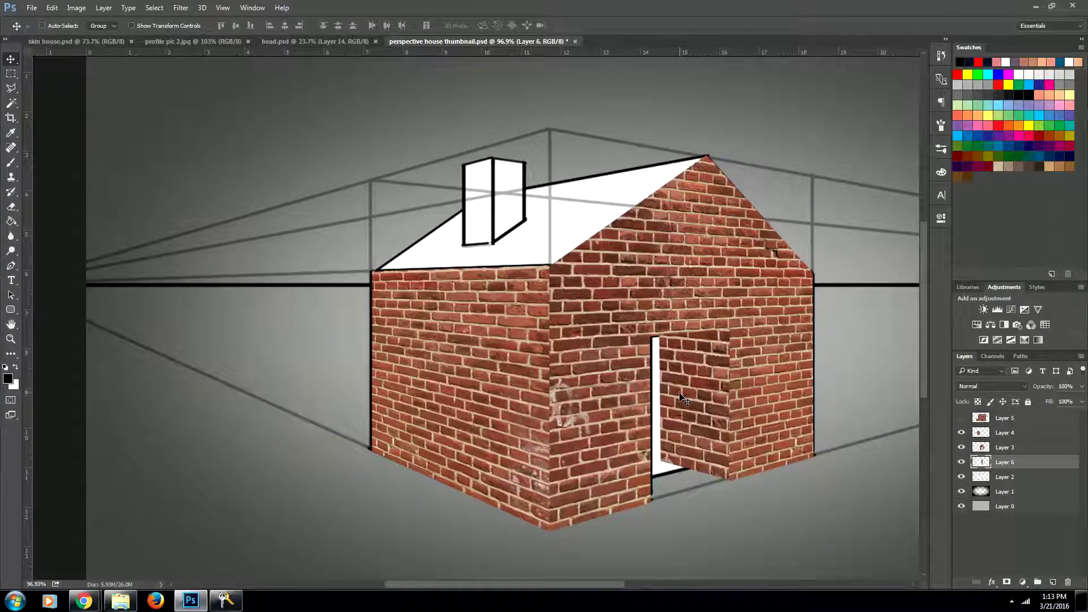
Step: Try to erase the Layer 6 bricks along the doorway's inner vertical edge with the Eraser
key(l)
key(e)
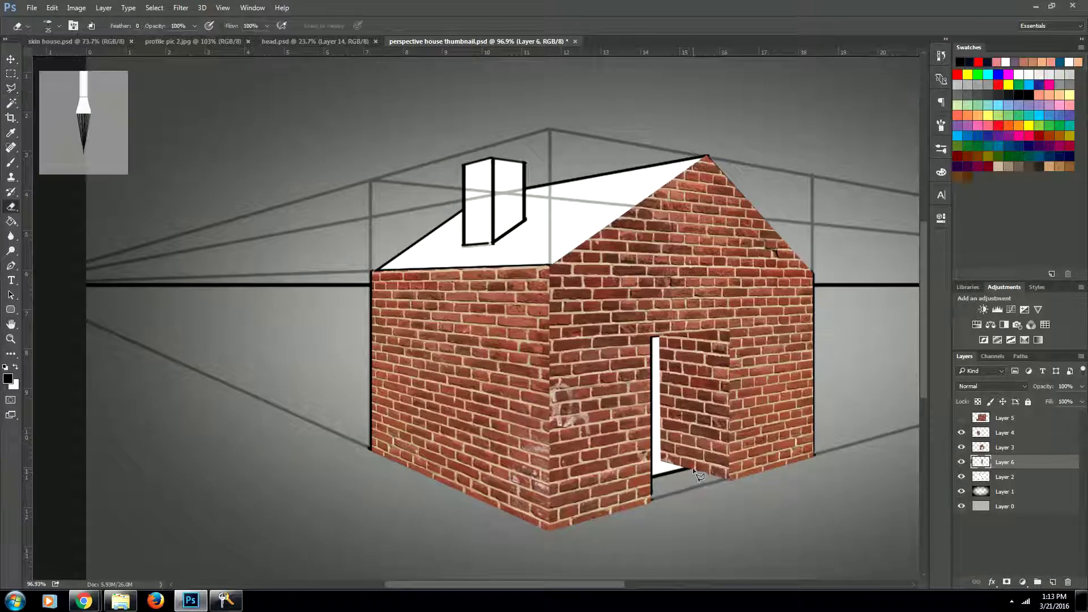
drag(685, 469, 687, 334)
key(ctrl+z)
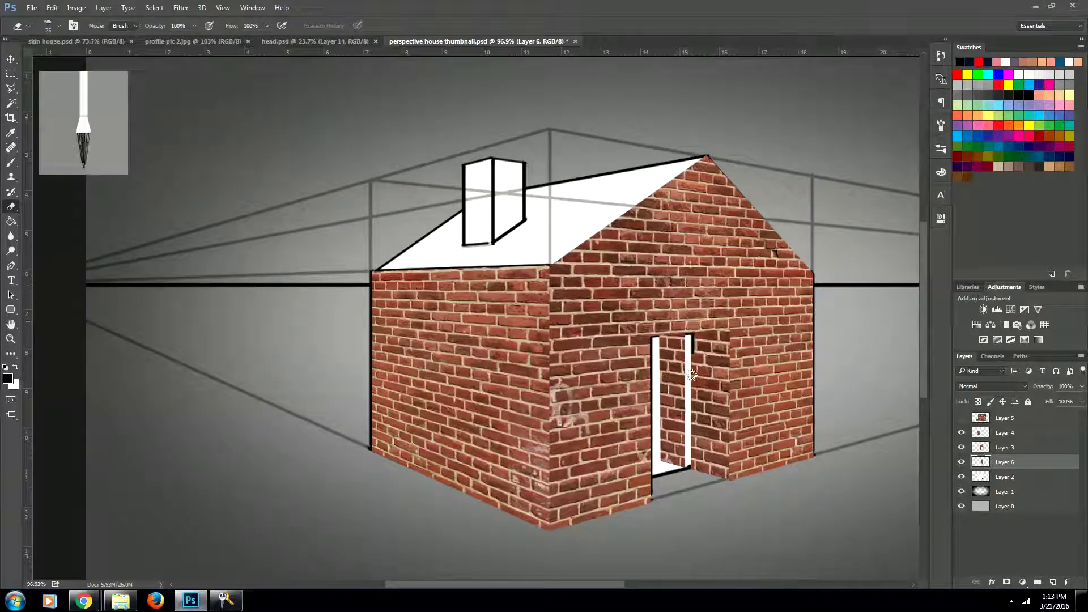
Step: Undo the last eraser strokes and erase the Layer 6 bricks covering the front door up to the doorway's inner edge
key(ctrl+z)
key(ctrl+z)
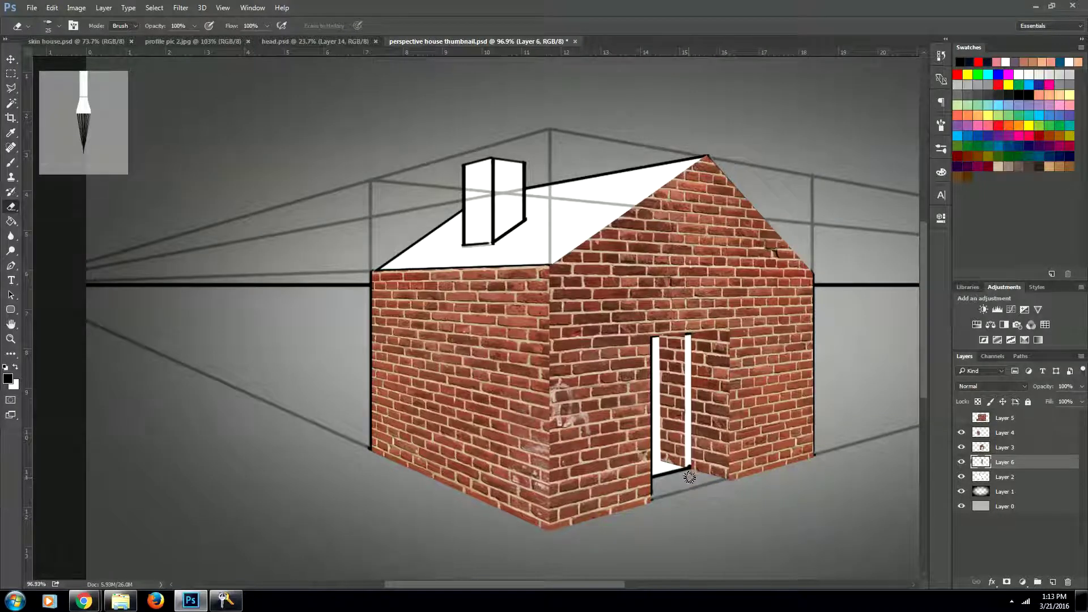
click(675, 340)
mouse_move(663, 340)
mouse_down()
mouse_move(681, 357)
mouse_move(686, 449)
mouse_move(672, 367)
mouse_move(667, 416)
mouse_move(660, 368)
mouse_move(659, 425)
mouse_move(672, 351)
mouse_move(677, 453)
mouse_move(672, 355)
mouse_move(682, 378)
mouse_up()
mouse_move(657, 512)
mouse_down()
mouse_move(652, 494)
mouse_move(638, 507)
mouse_move(642, 497)
mouse_up()
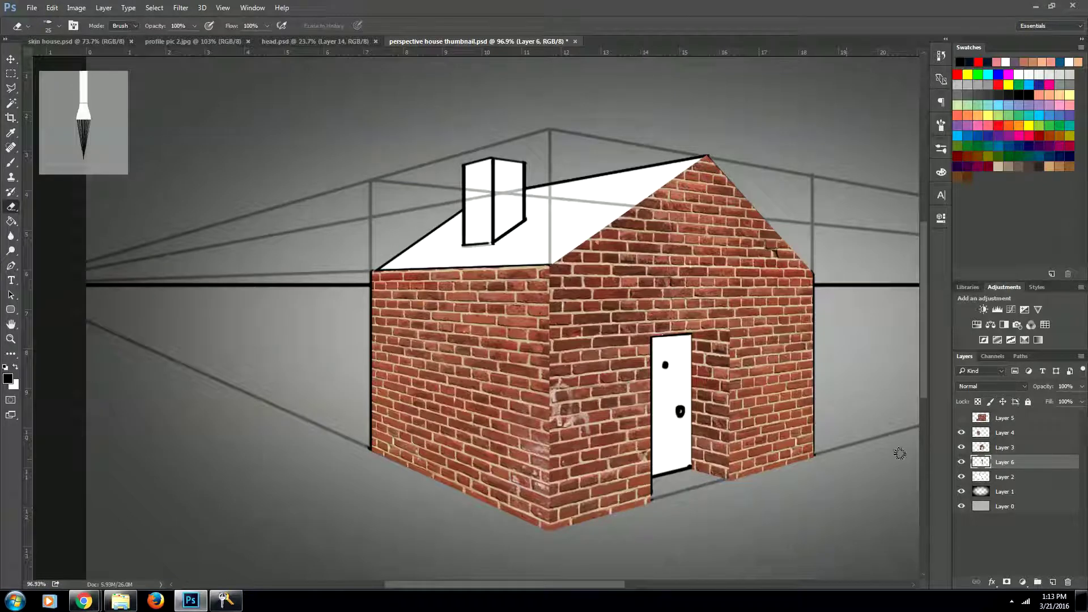
Step: Show Layer 5, cut a tall rectangular brick piece from its upper corner, hide Layer 5 and paste the piece onto its own layer
click(961, 418)
drag(630, 433, 492, 435)
key(m)
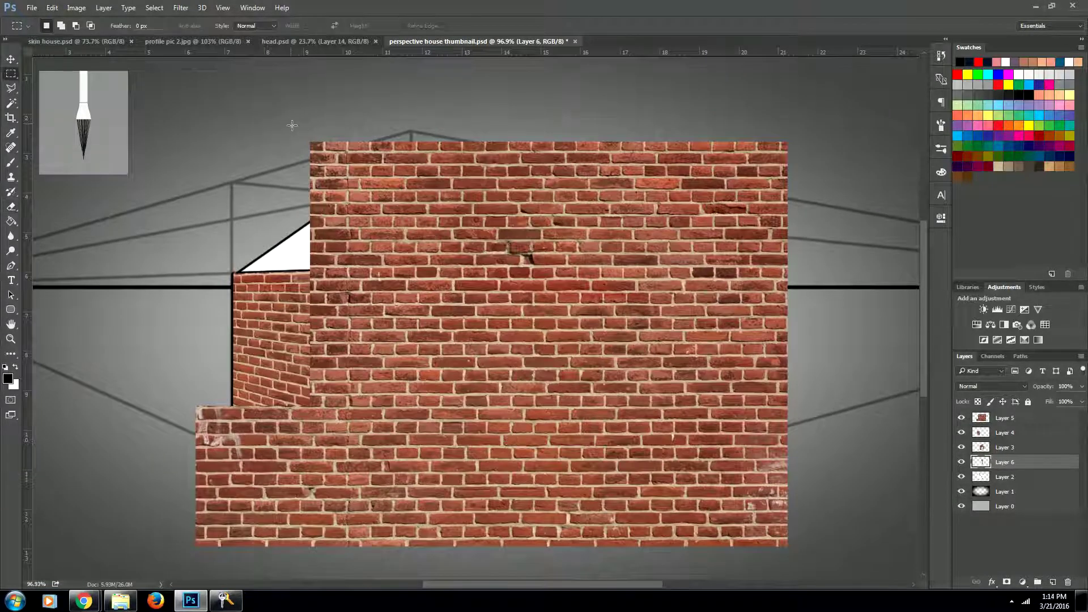
drag(292, 124, 408, 366)
key(ctrl+x)
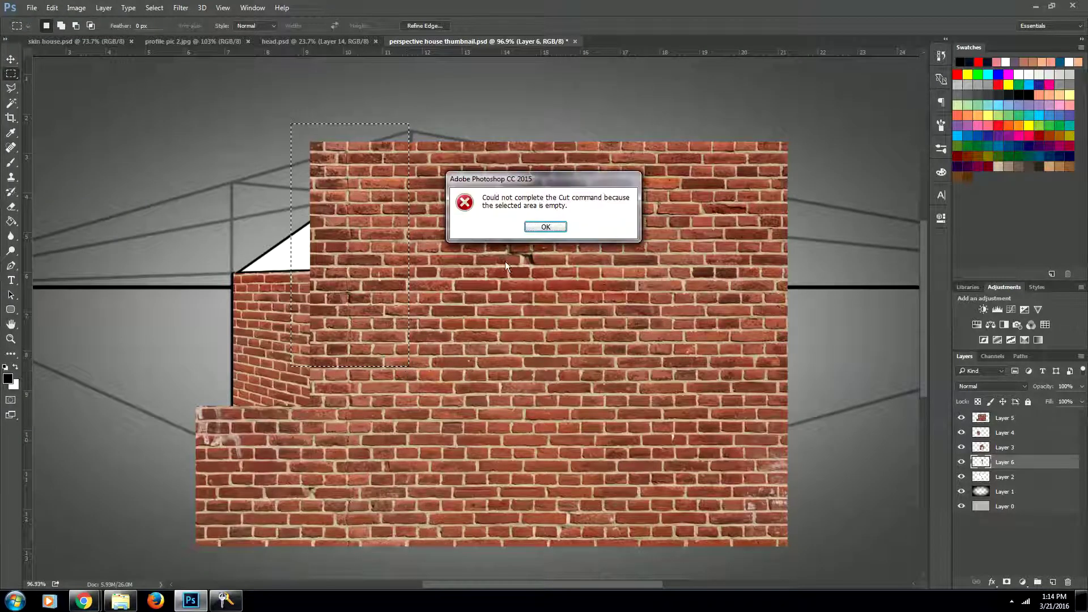
click(545, 227)
click(1004, 418)
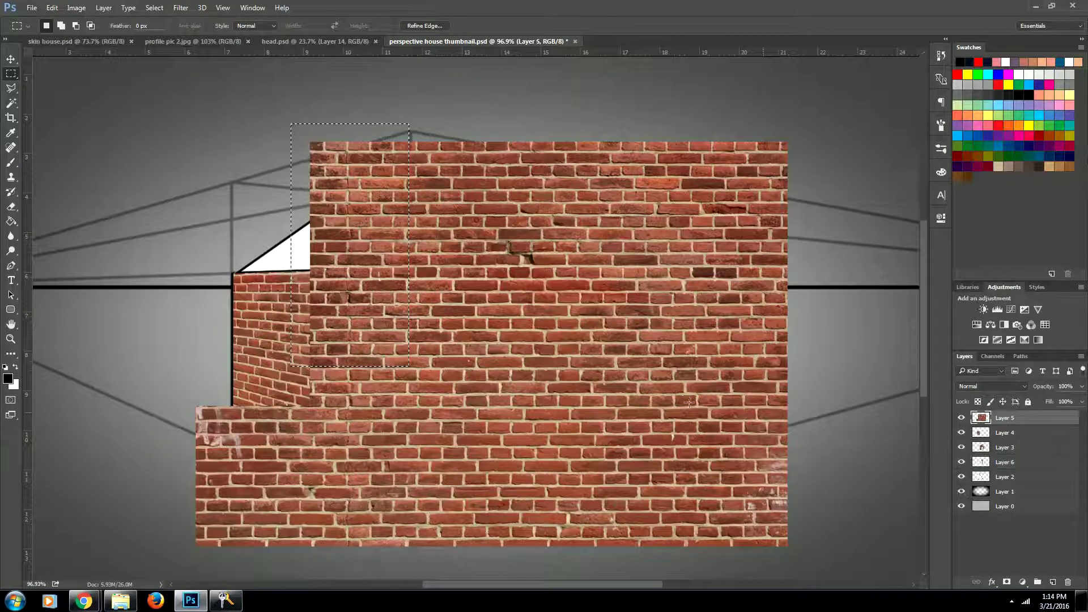
key(ctrl+x)
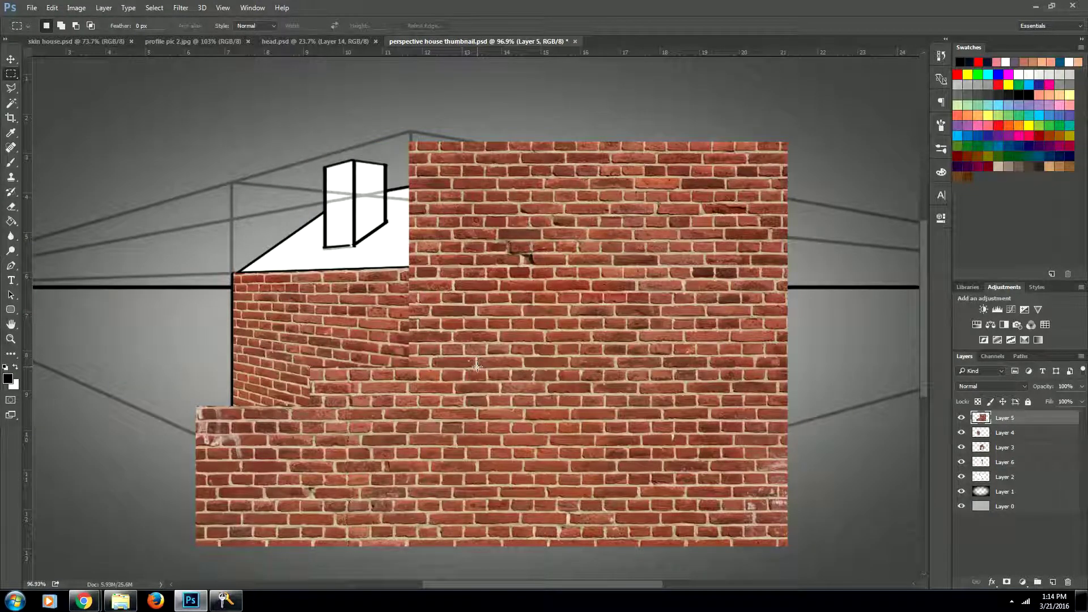
click(960, 418)
key(ctrl+v)
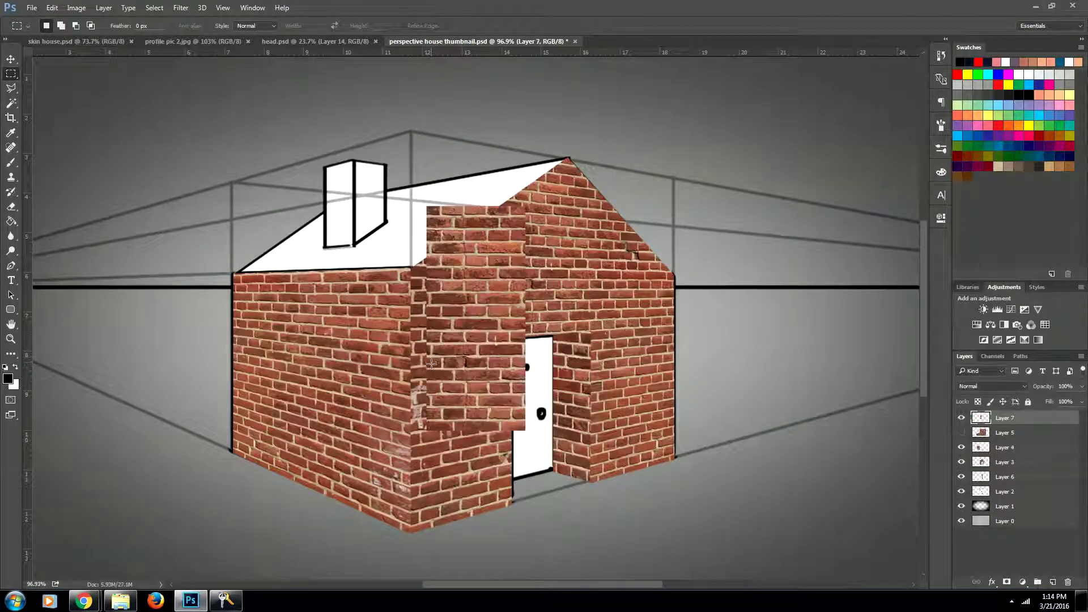
Step: Position the pasted Layer 7 brick piece over the chimney, roughly aligned with its outer vertical edge
key(v)
drag(475, 303, 383, 285)
key(z)
click(428, 348)
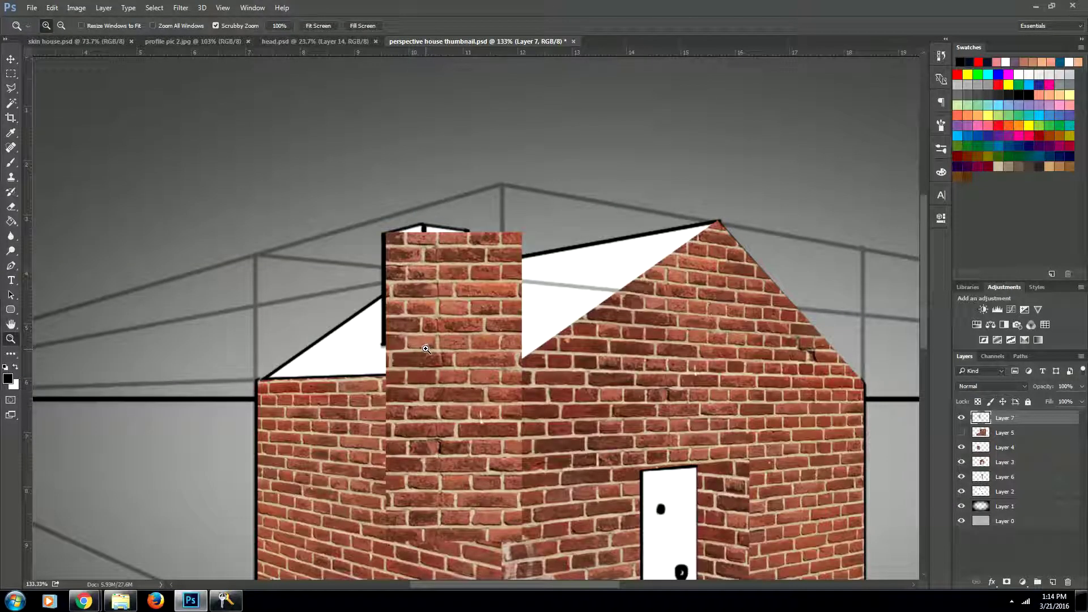
Step: Distort the Layer 7 brick piece so its four corners fit the chimney's left face
key(ctrl+t)
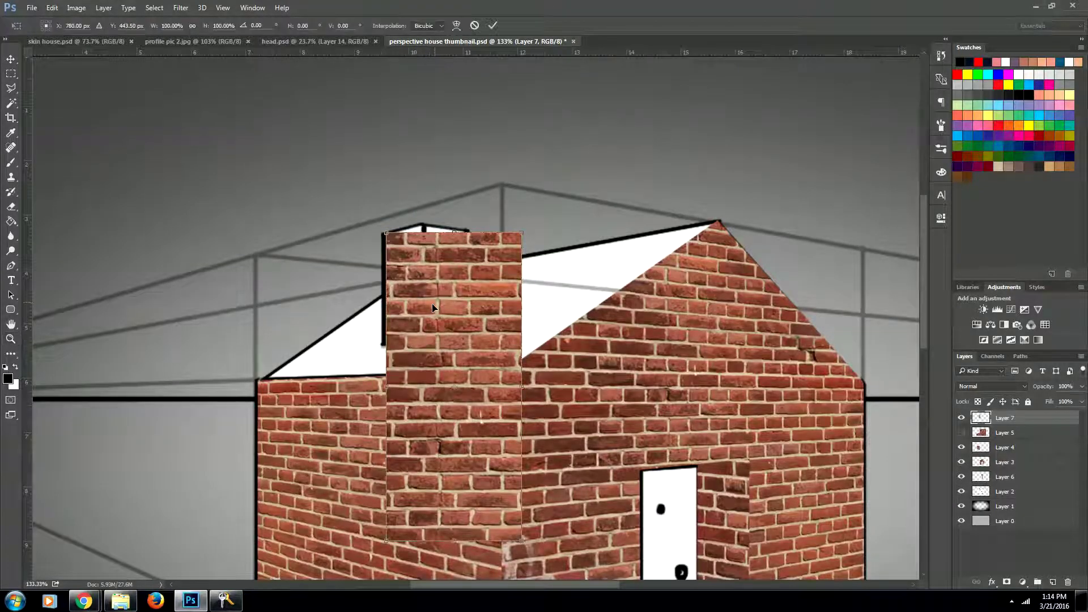
right_click(432, 307)
click(482, 365)
drag(387, 234, 381, 233)
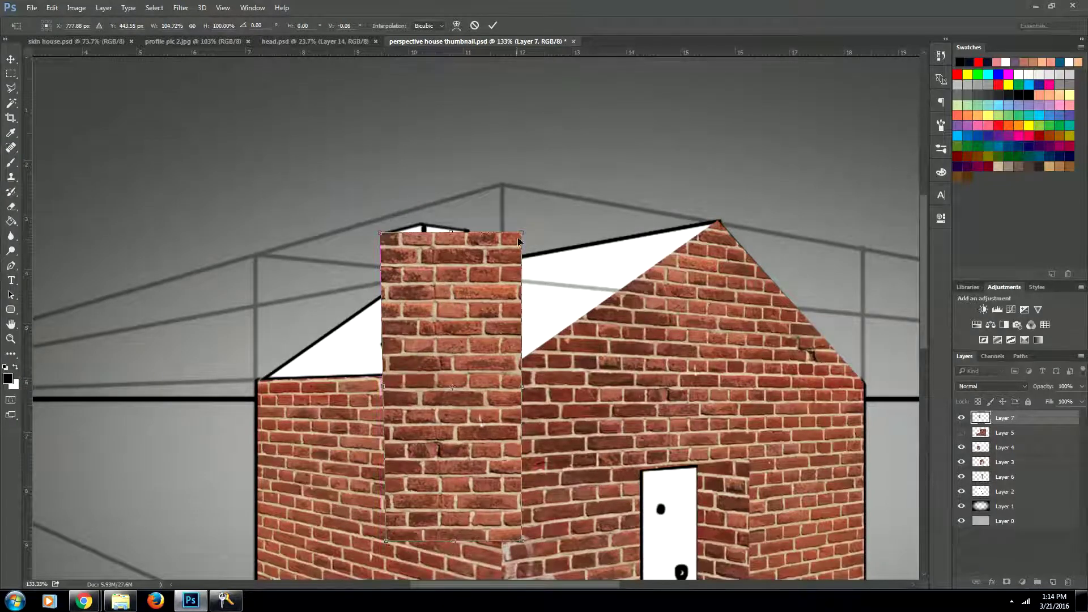
drag(519, 239, 421, 226)
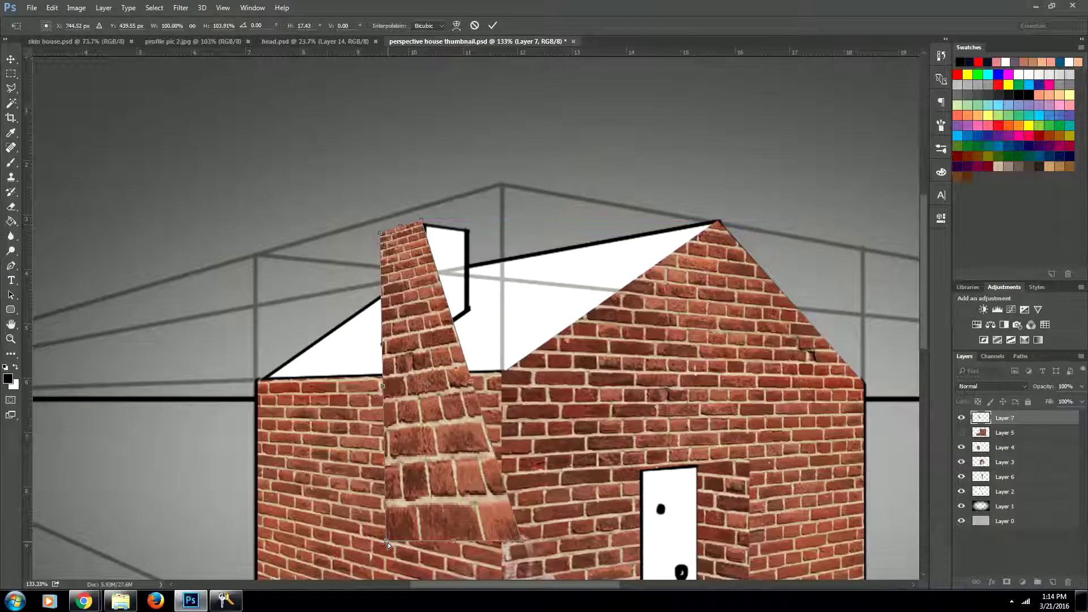
drag(387, 543, 379, 343)
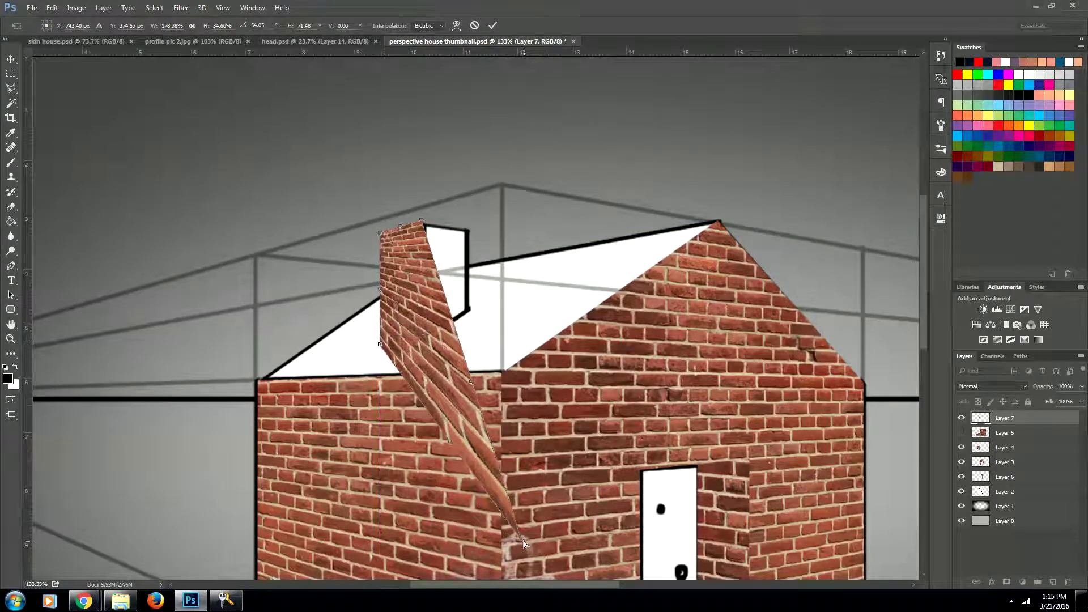
drag(523, 542, 424, 342)
drag(420, 223, 424, 224)
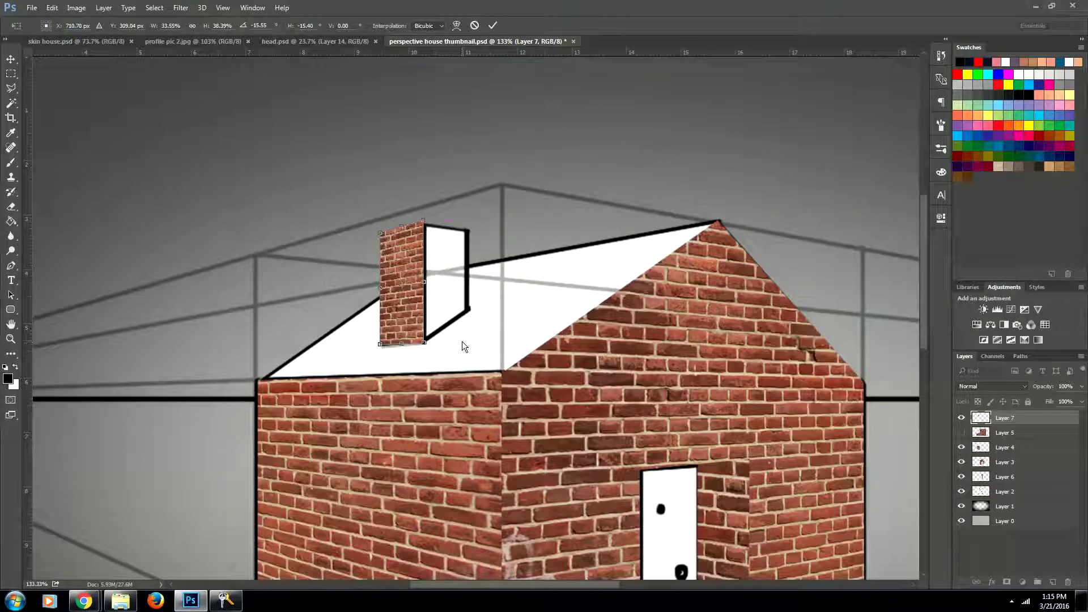
key(Return)
Step: Paste a second copy of the brick piece and align its left edge with the chimney's middle vertical edge
key(z)
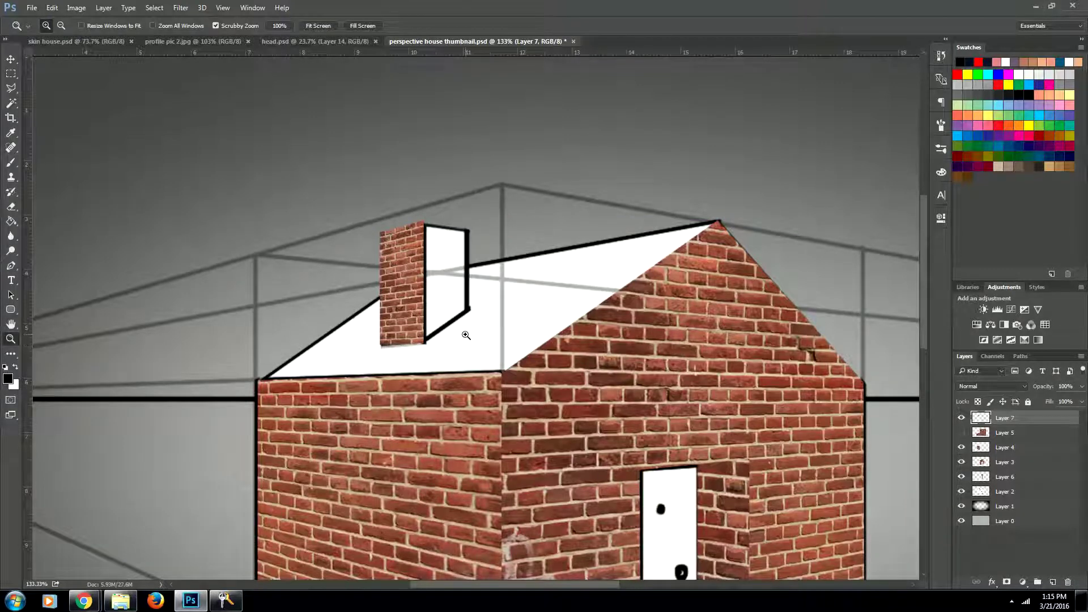
key(ctrl+v)
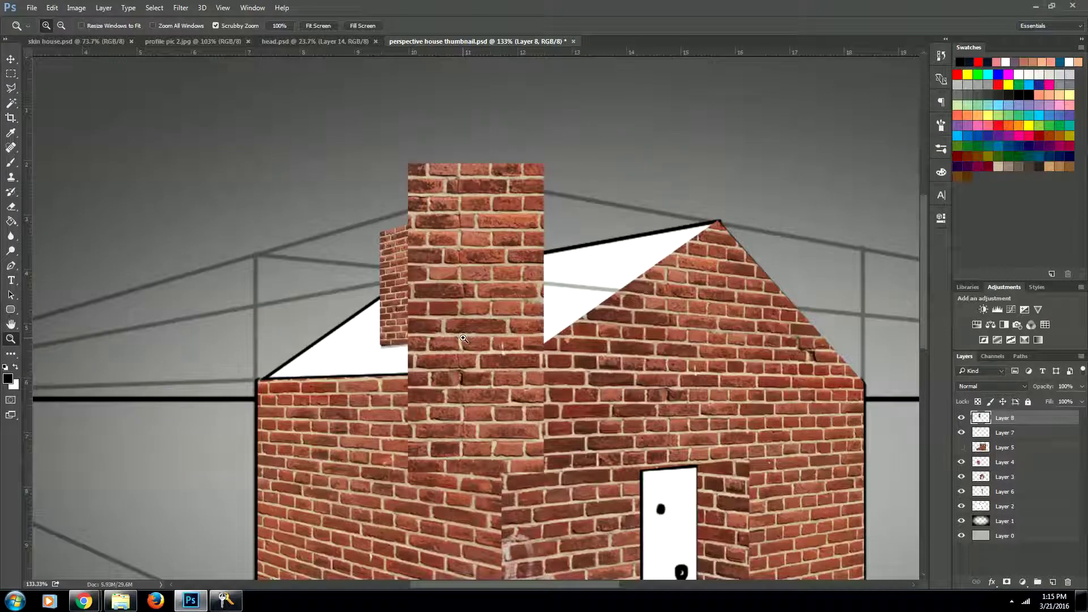
key(ctrl+t)
drag(457, 276, 460, 309)
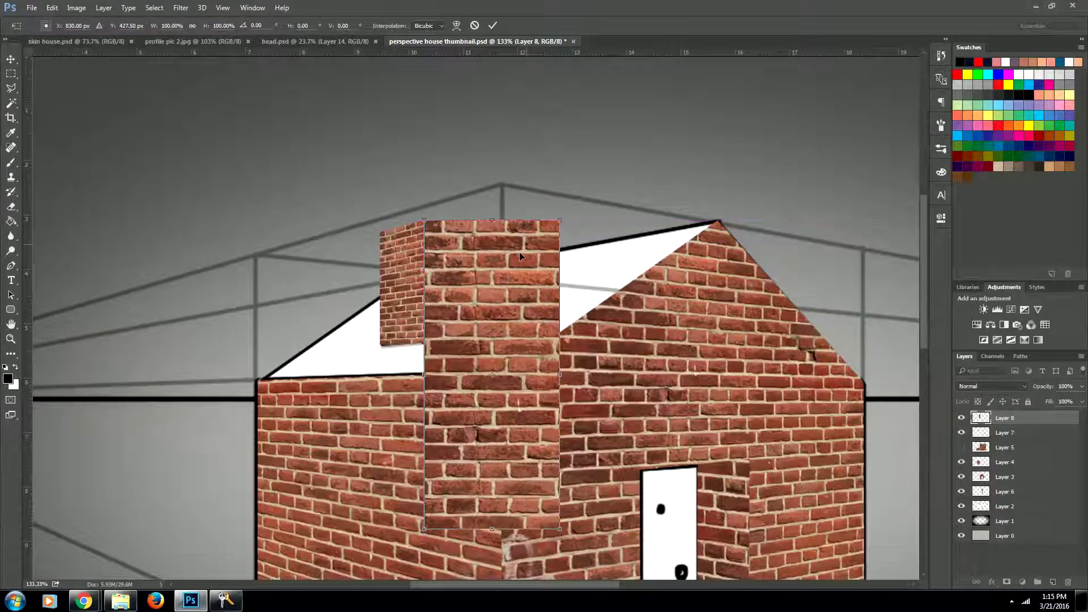
Step: Distort the Layer 8 brick piece to the width and perspective of the chimney's right face, extending it below the slanted base
right_click(486, 336)
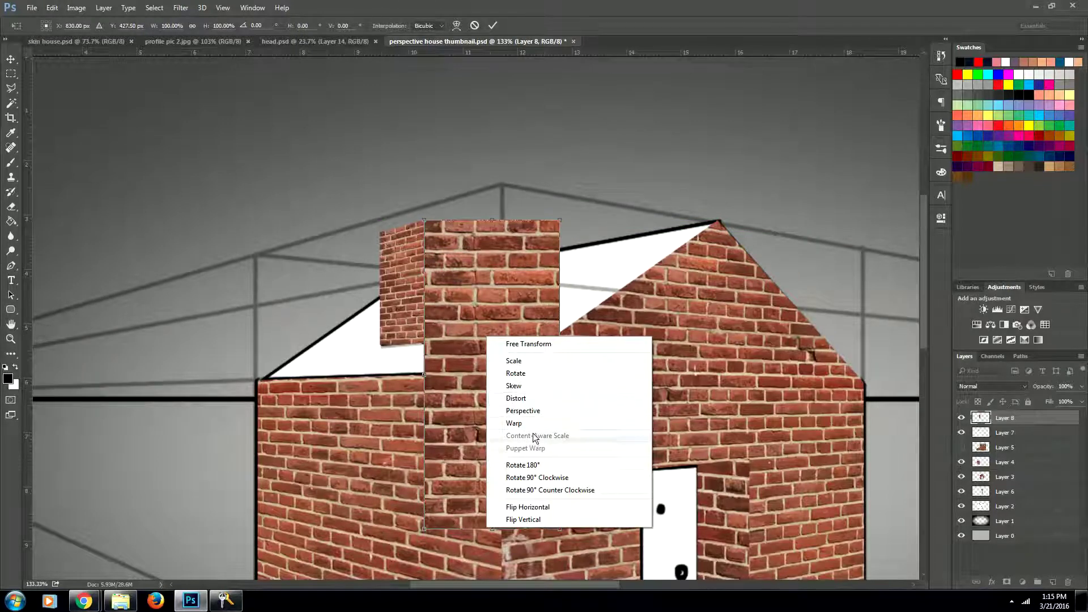
click(532, 398)
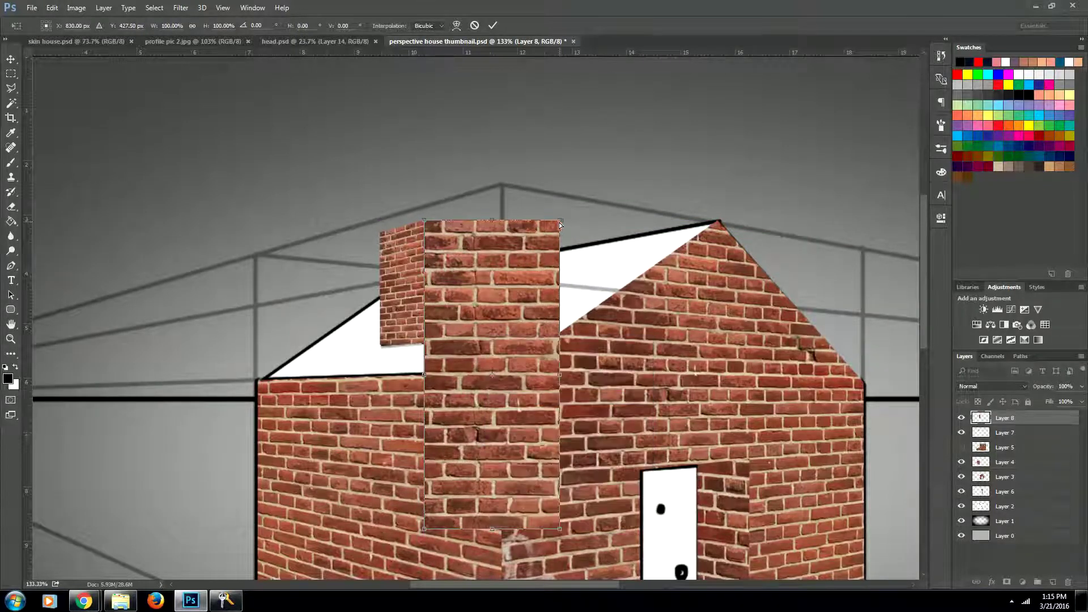
drag(559, 222, 467, 230)
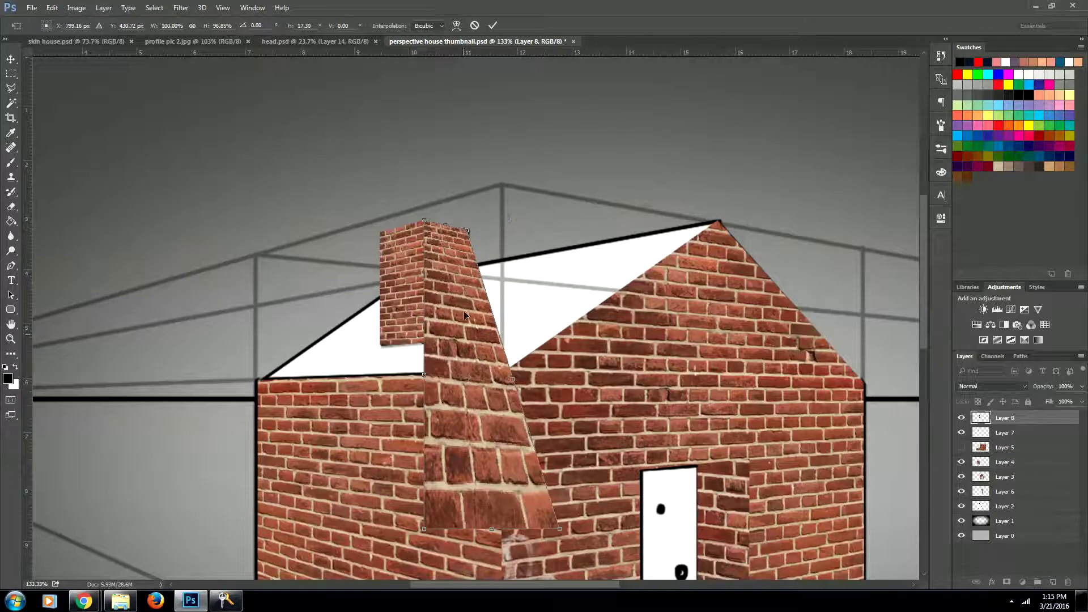
drag(424, 529, 426, 349)
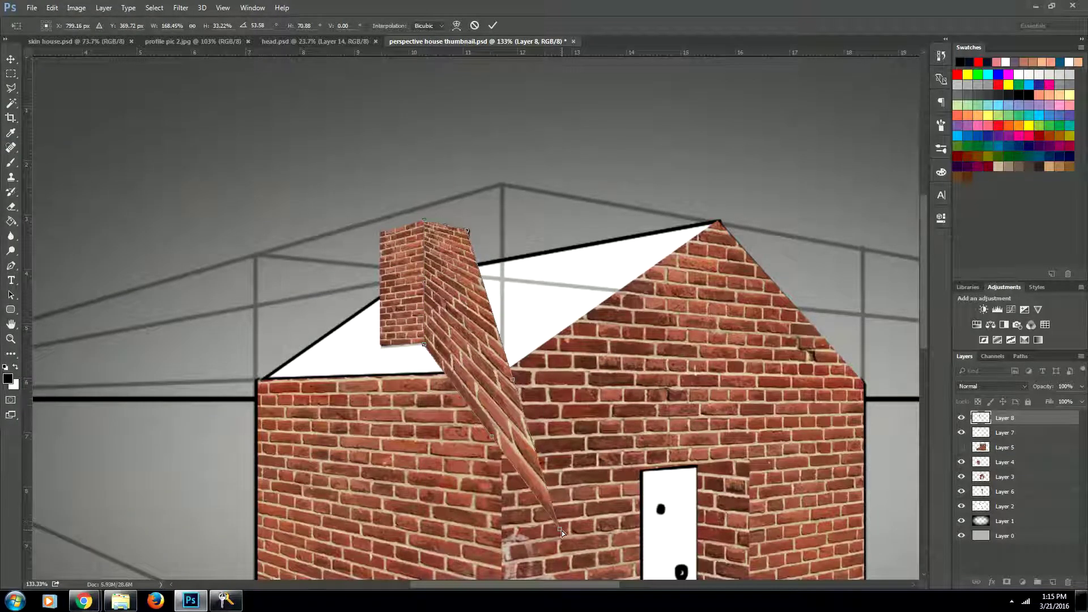
drag(562, 531, 472, 353)
drag(472, 348, 472, 349)
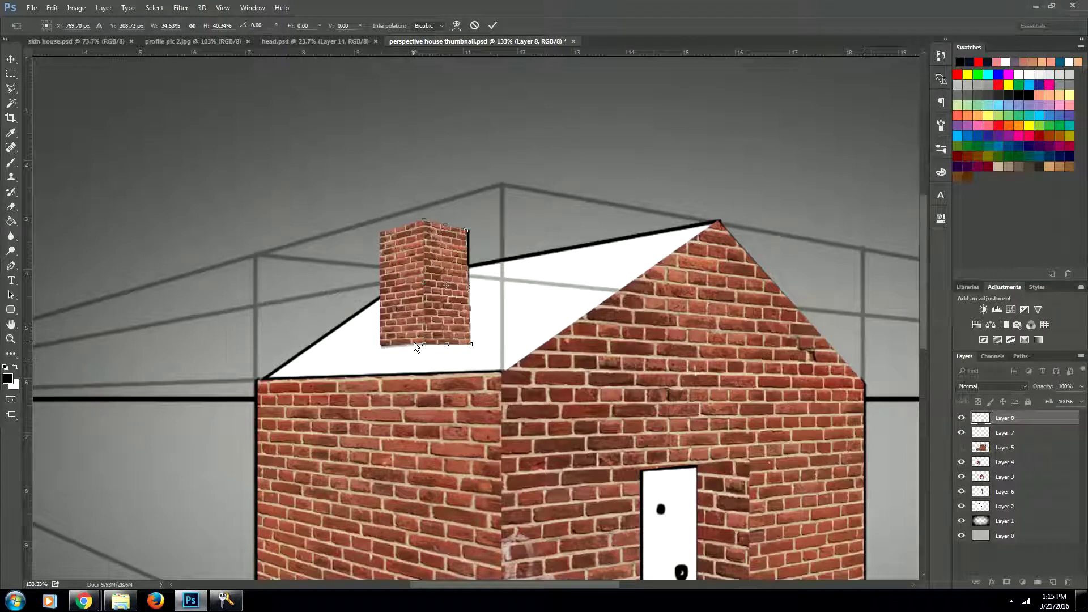
key(Return)
Step: Erase the excess Layer 8 bricks below the slanted base line of the chimney's right face
key(e)
drag(503, 308, 423, 363)
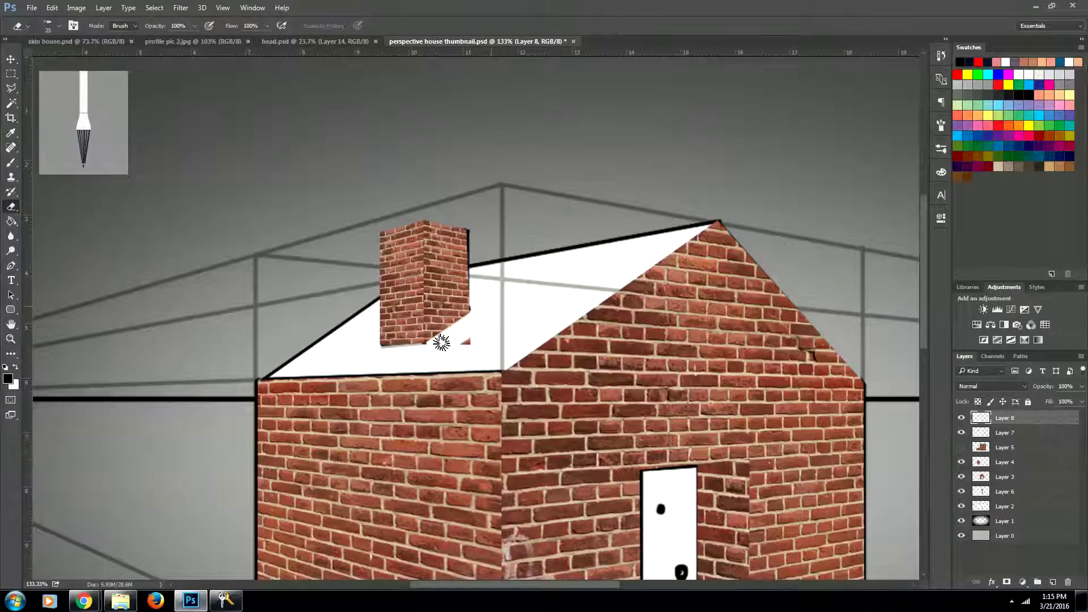
drag(466, 341, 445, 366)
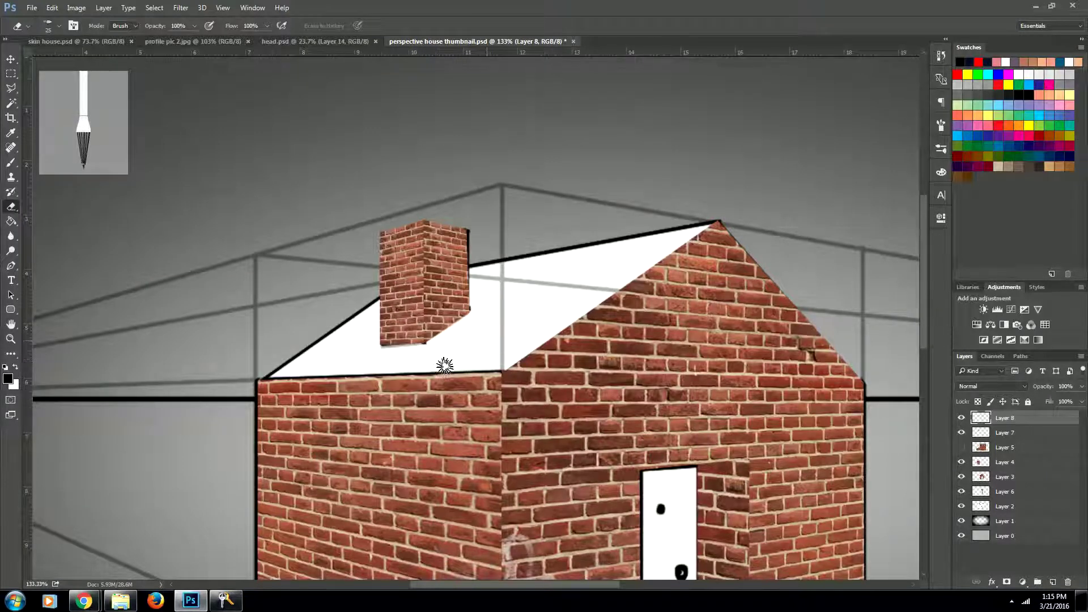
mouse_move(578, 309)
mouse_down()
mouse_move(616, 301)
mouse_move(604, 317)
mouse_up()
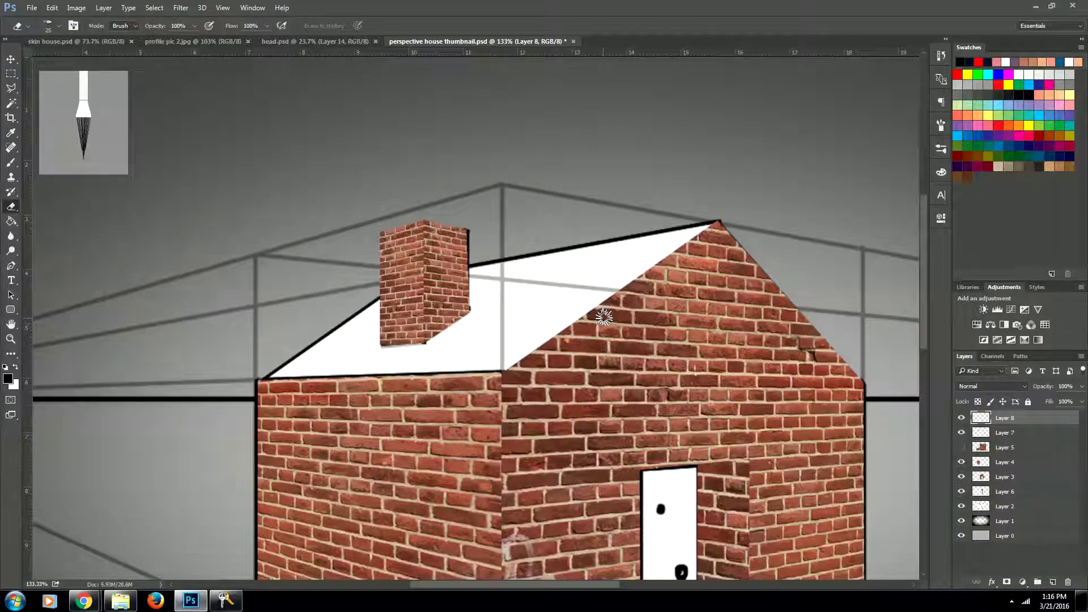
Step: Load the outline of the Layer 6 doorway bricks as a selection and add a Hue/Saturation adjustment layer masked to it
key(z)
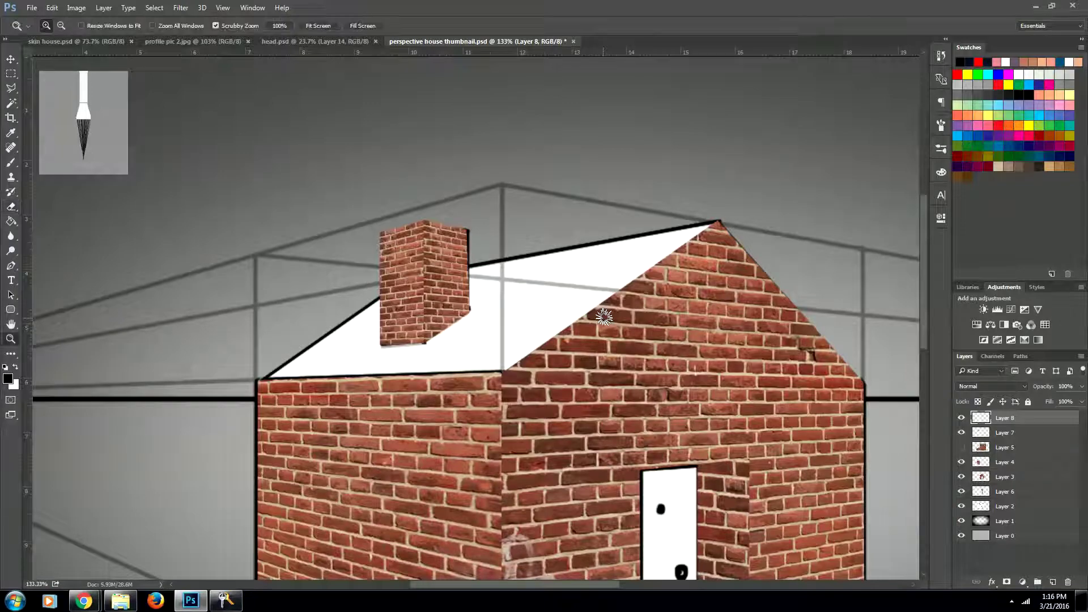
drag(487, 401, 413, 403)
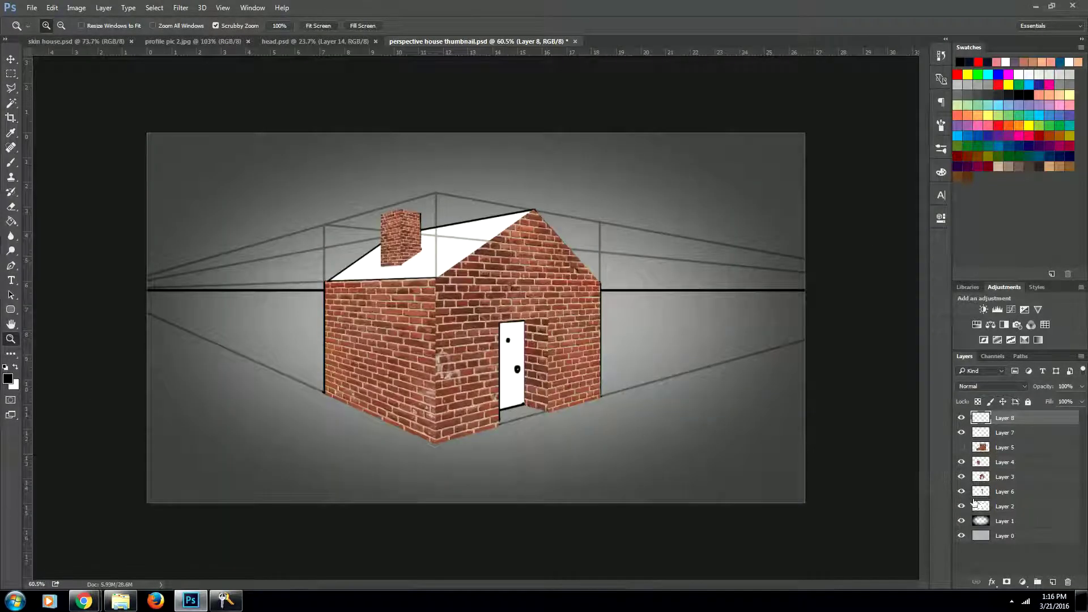
click(962, 492)
click(963, 494)
ctrl+click(981, 491)
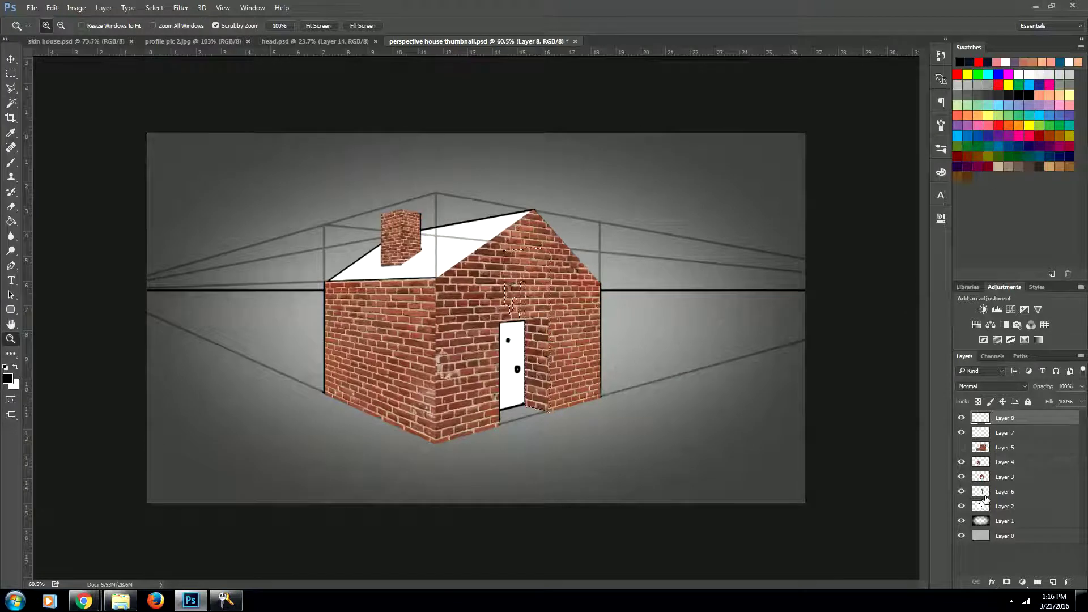
click(975, 324)
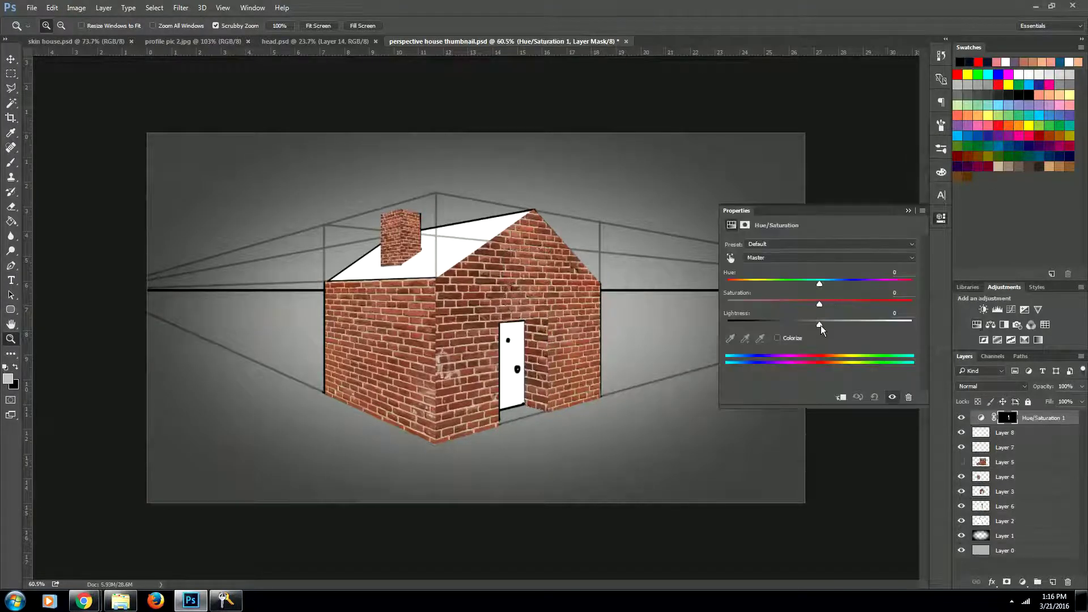
Step: Set the Hue/Saturation lightness to -54 and place the adjustment layer directly above Layer 6, below Layer 3
drag(819, 324, 779, 325)
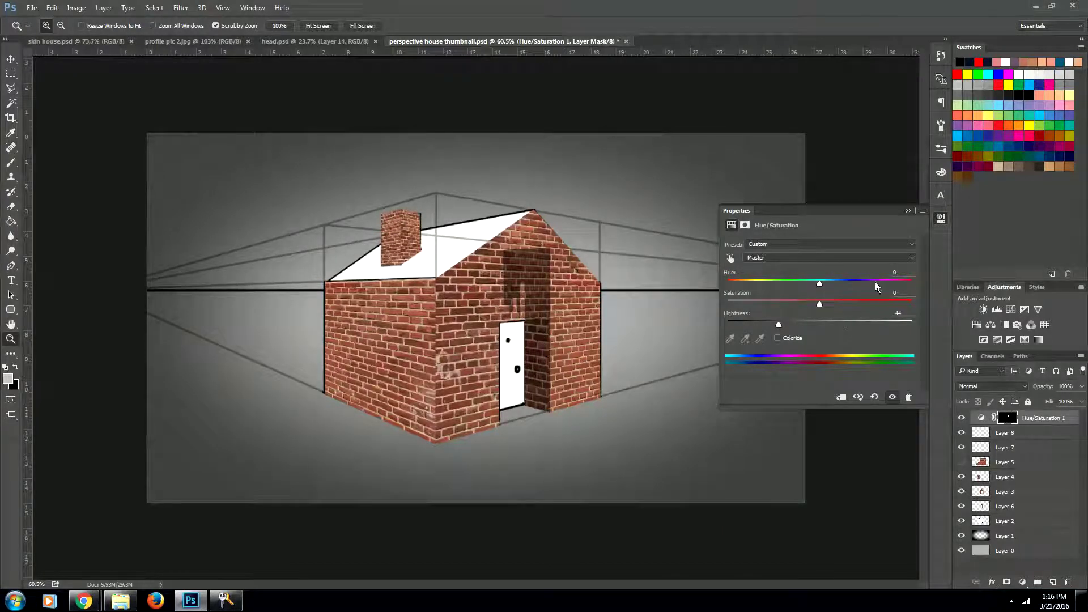
drag(776, 327, 772, 330)
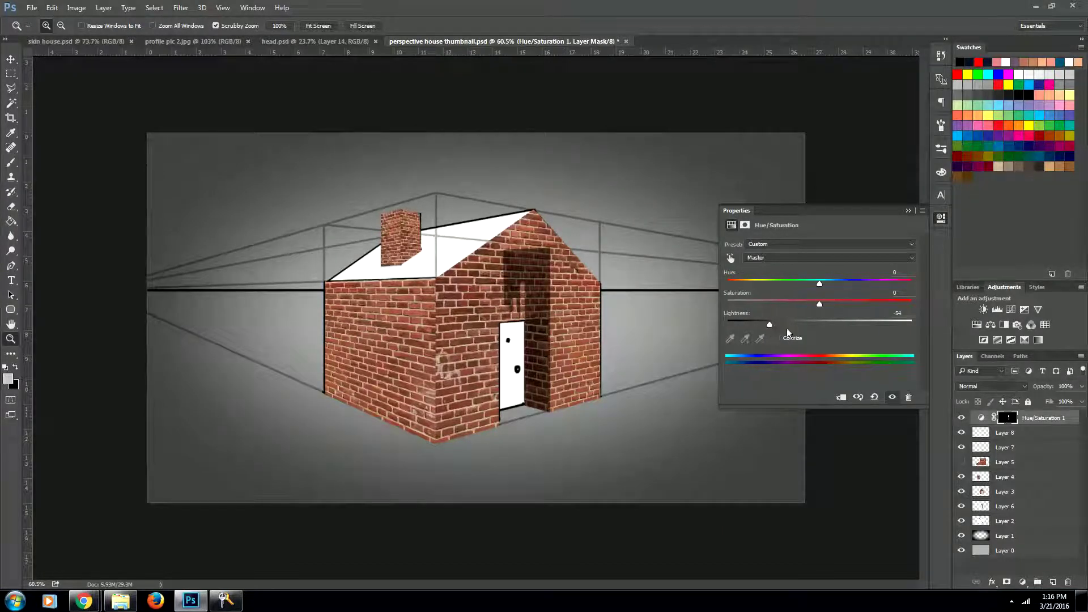
click(940, 219)
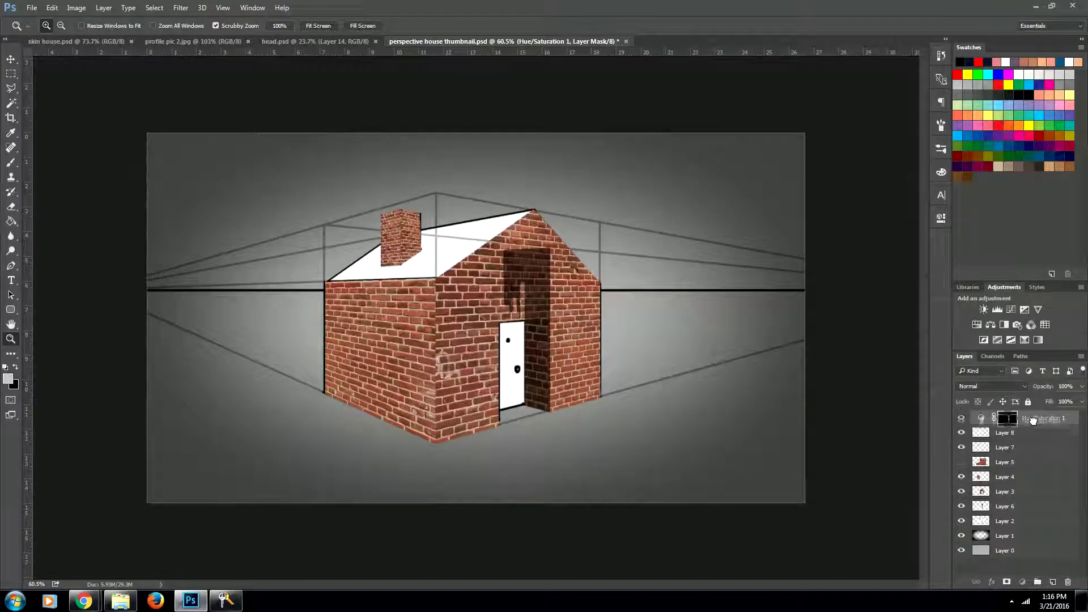
drag(1032, 419, 1025, 502)
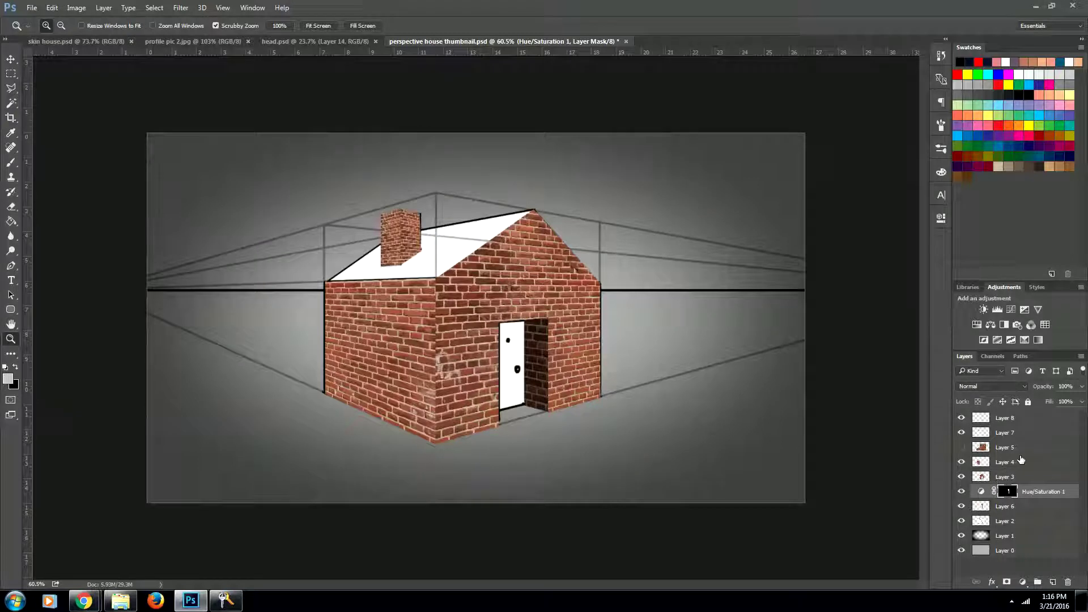
Step: Toggle the visibility of Layer 3 and Layer 4 to check which wall each one holds, leaving Layer 4 selected and visible
click(1004, 478)
click(962, 477)
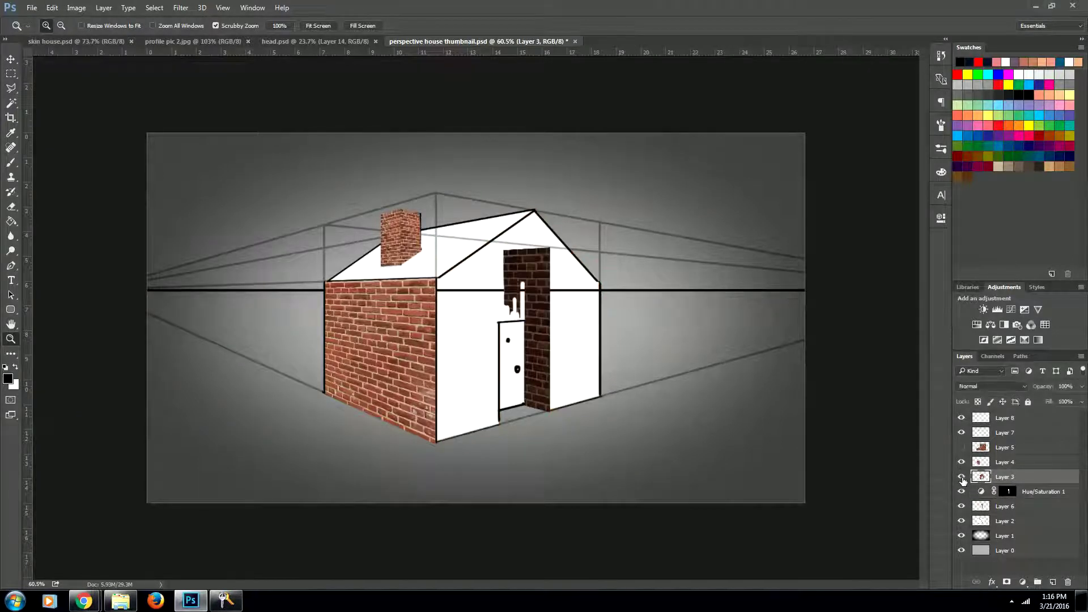
click(961, 477)
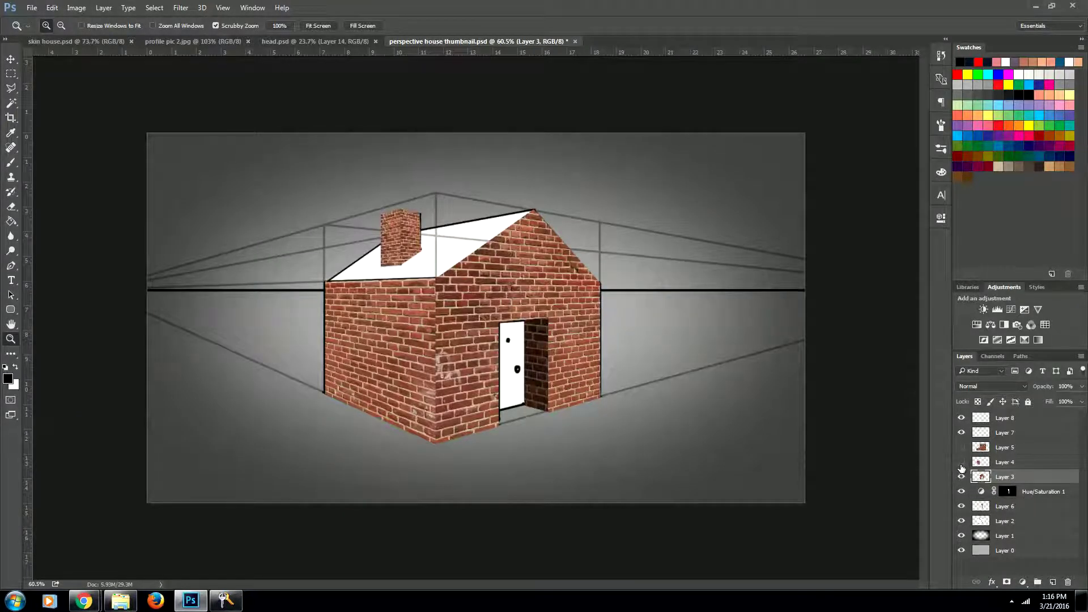
click(961, 463)
click(962, 462)
click(966, 462)
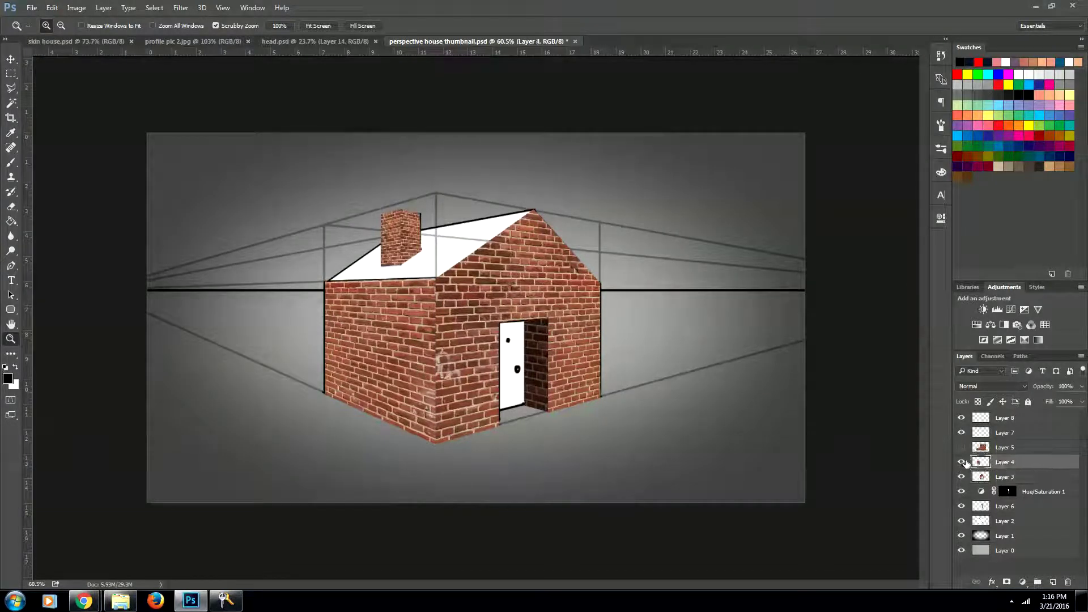
click(997, 447)
click(961, 462)
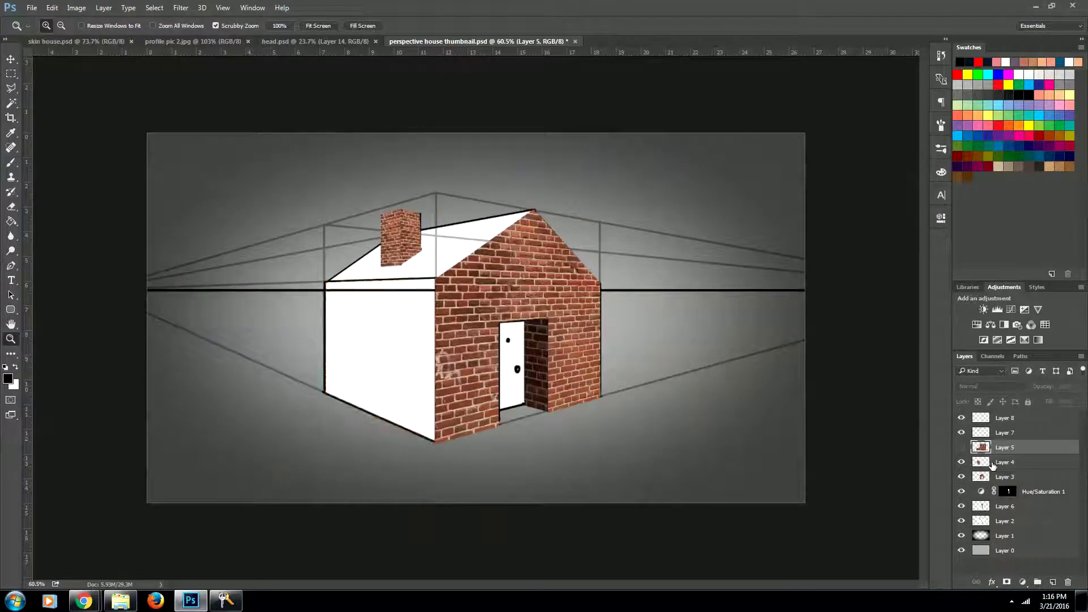
click(993, 464)
click(978, 324)
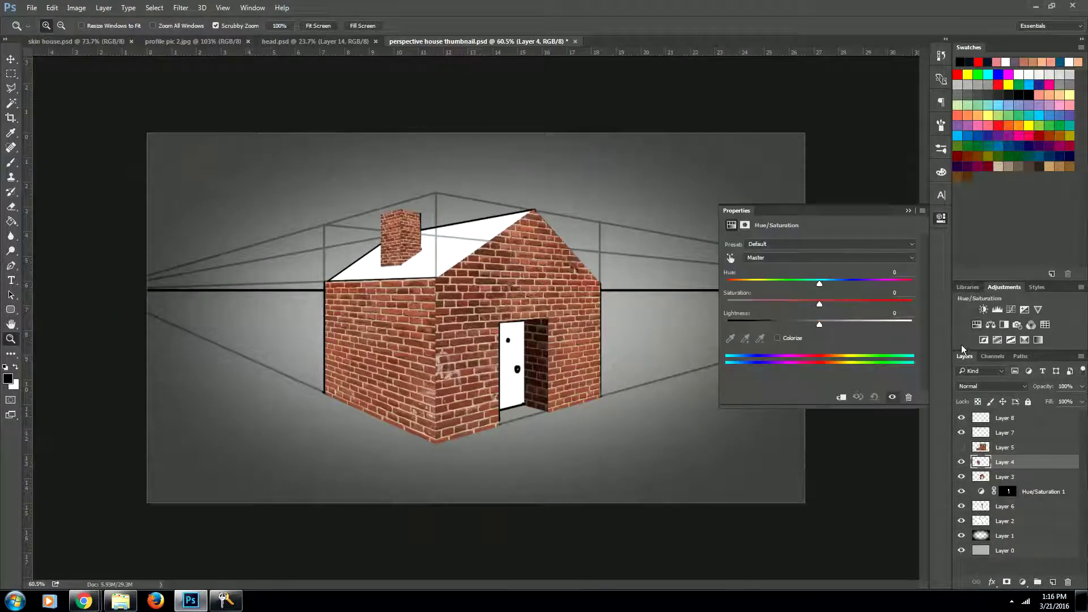
key(ctrl+z)
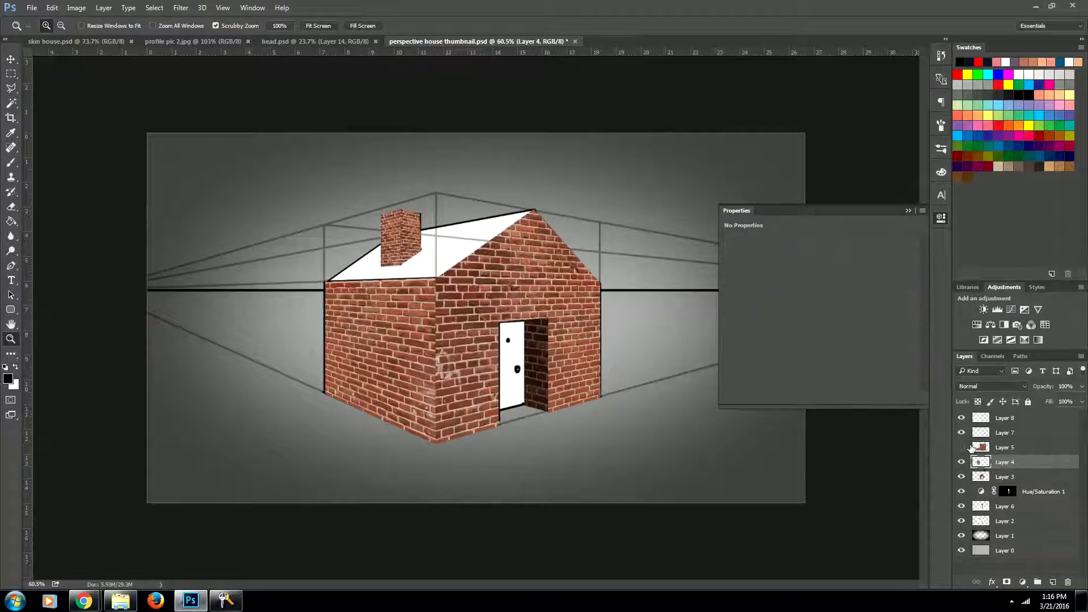
Step: Load the Layer 4 left-wall bricks as a selection and add a Hue/Saturation adjustment layer masked to them with lightness -61
ctrl+click(981, 462)
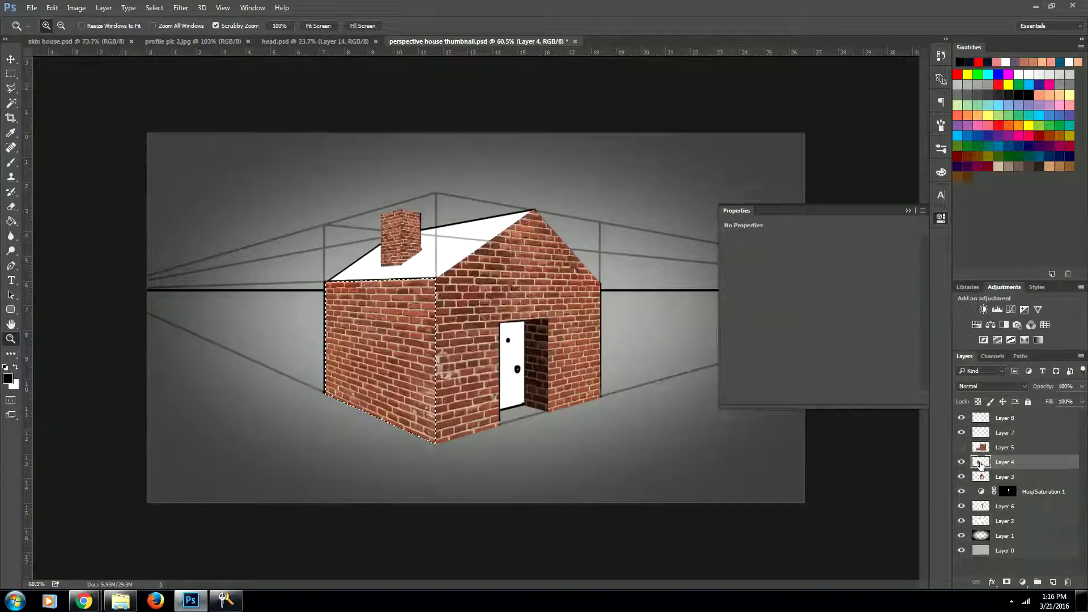
click(976, 325)
drag(819, 324, 768, 322)
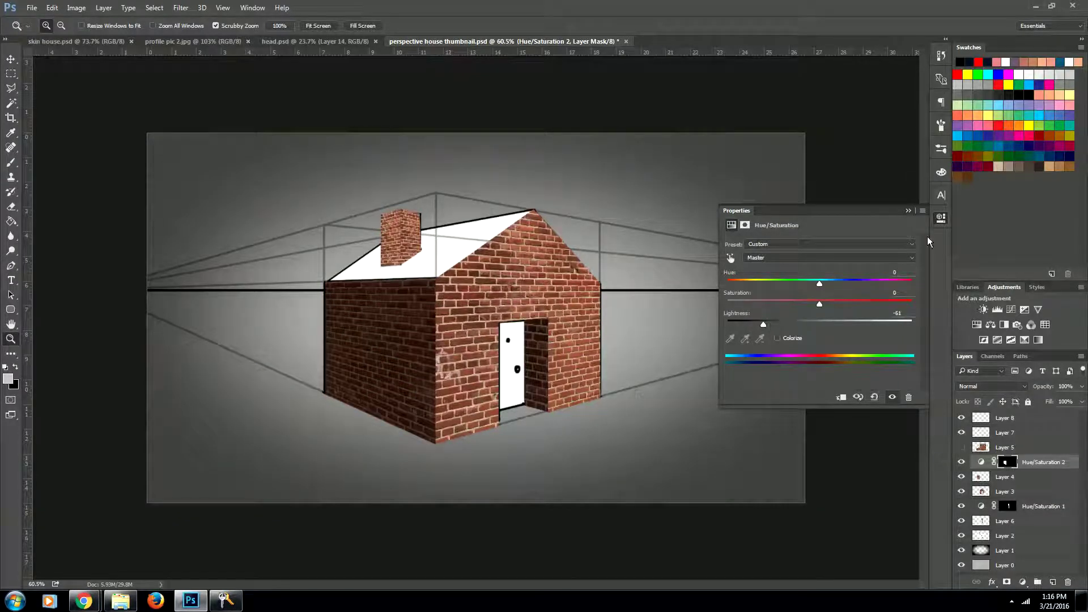
click(939, 218)
Step: Darken the chimney's left face with a Hue/Saturation adjustment layer above Layer 7, masked to its bricks, with lightness -58
click(1008, 434)
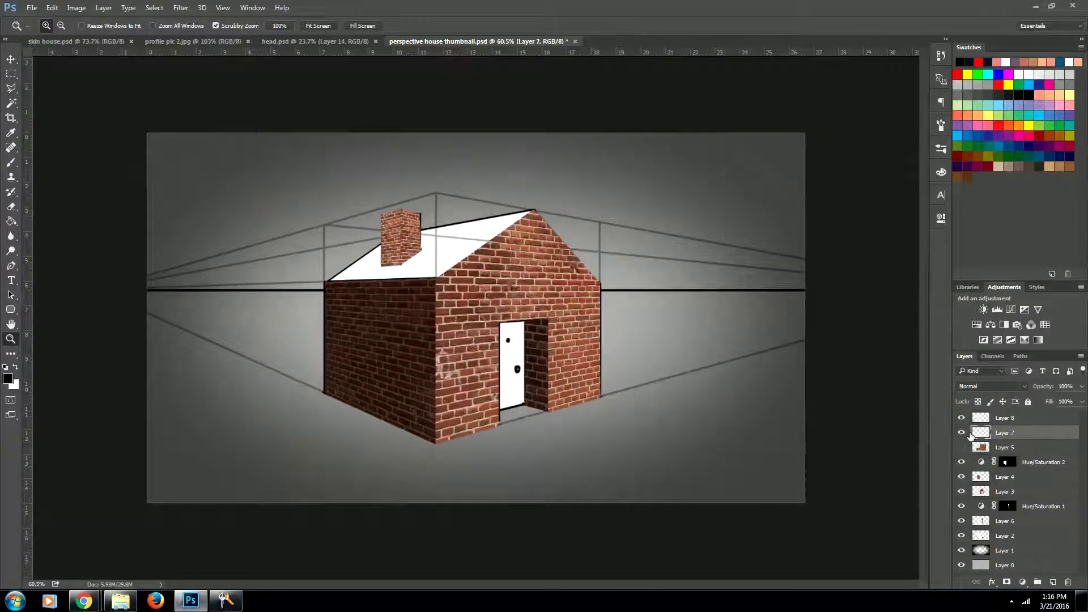
click(962, 434)
click(961, 434)
click(975, 322)
drag(819, 324, 770, 327)
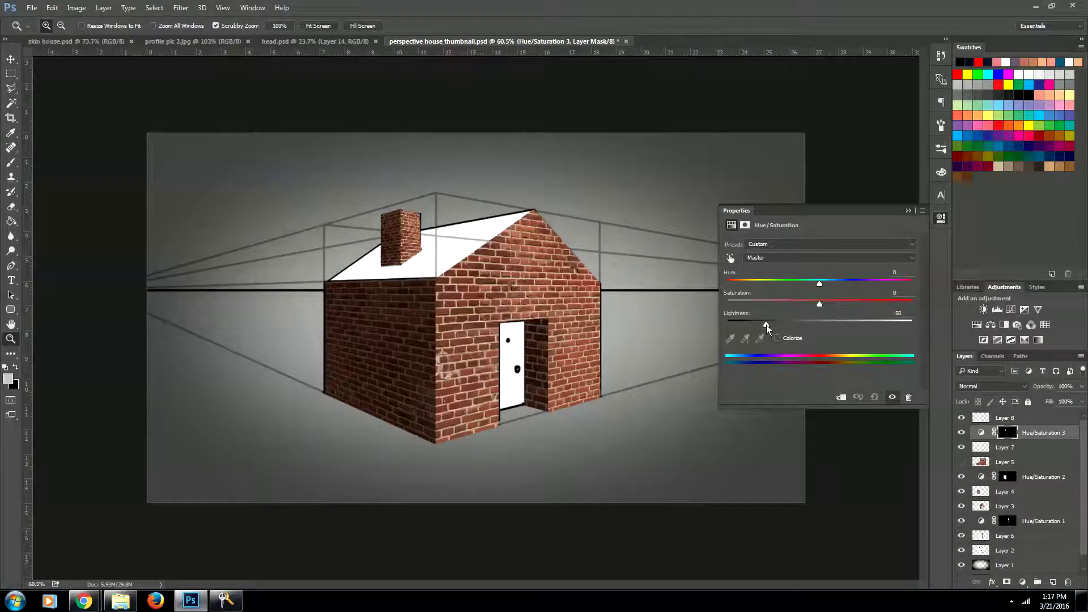
click(934, 222)
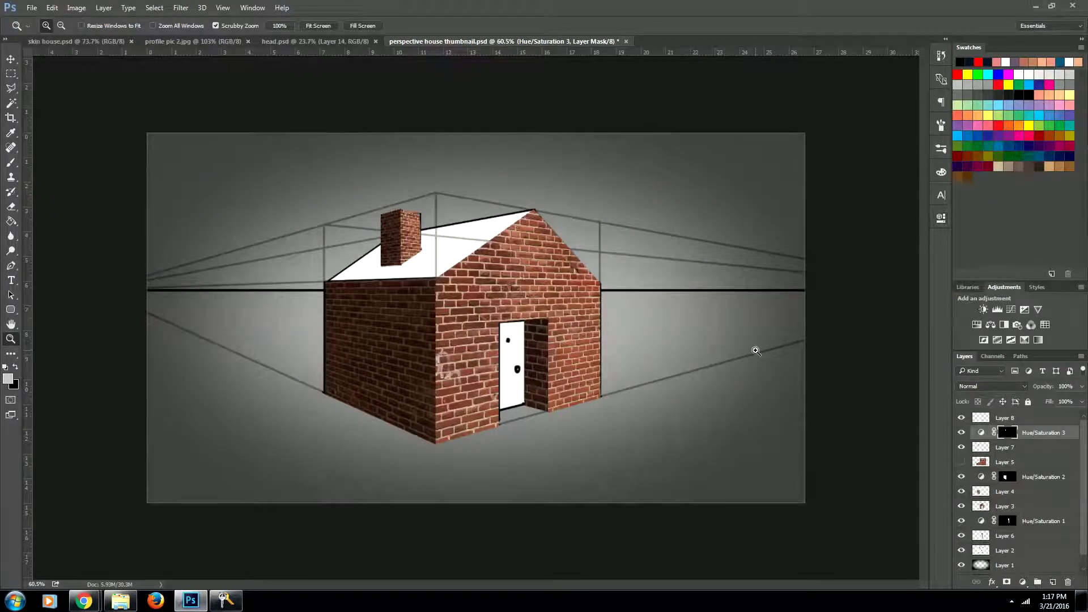